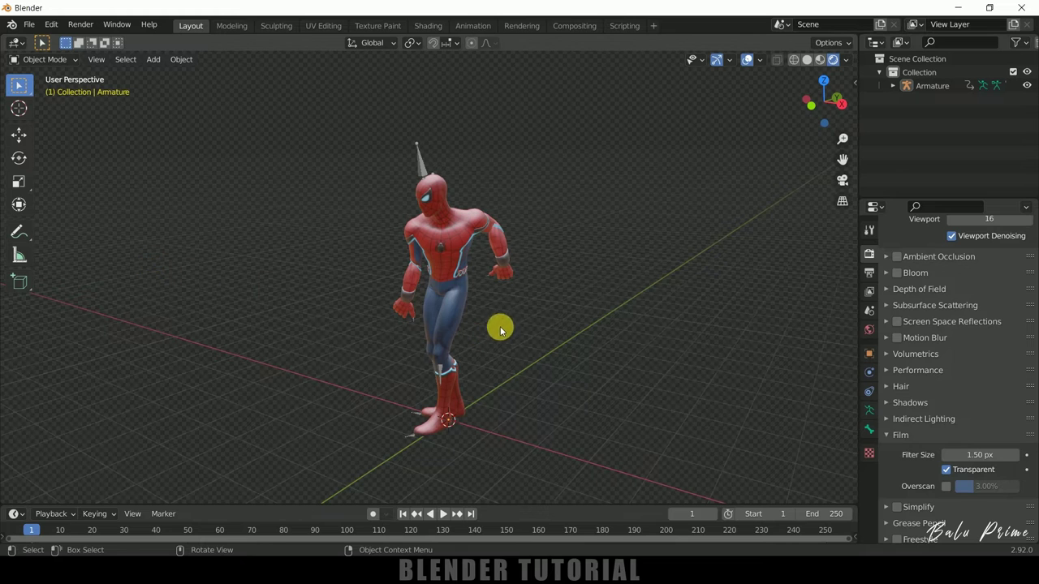
Play Spider-Man's animation and stop it at frame 65.
{"action": "middle_click_drag", "start_coordinate": [509, 319], "coordinate": [531, 334]}
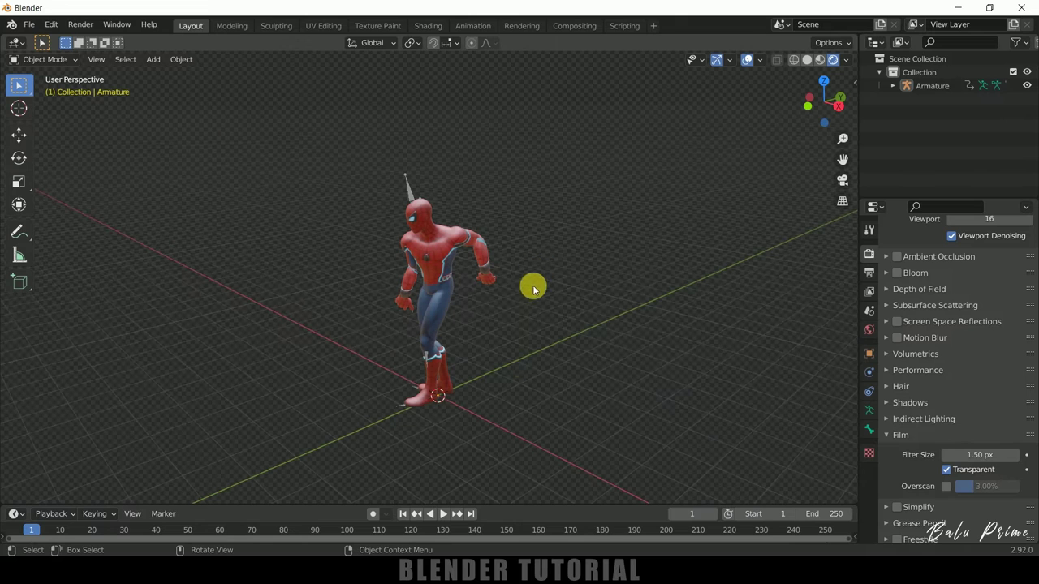
{"action": "left_click", "coordinate": [444, 515]}
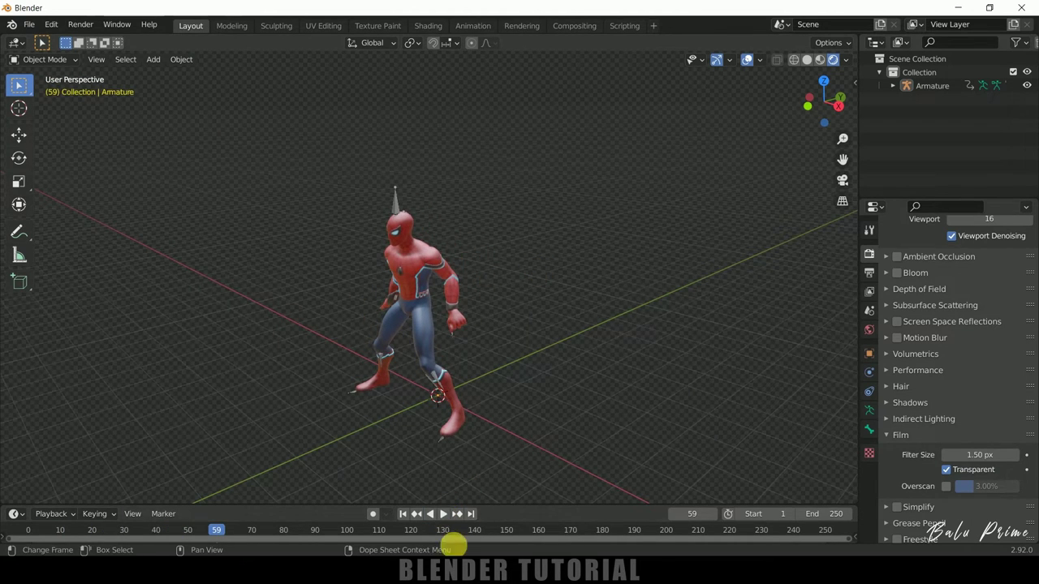
{"action": "left_click", "coordinate": [443, 514]}
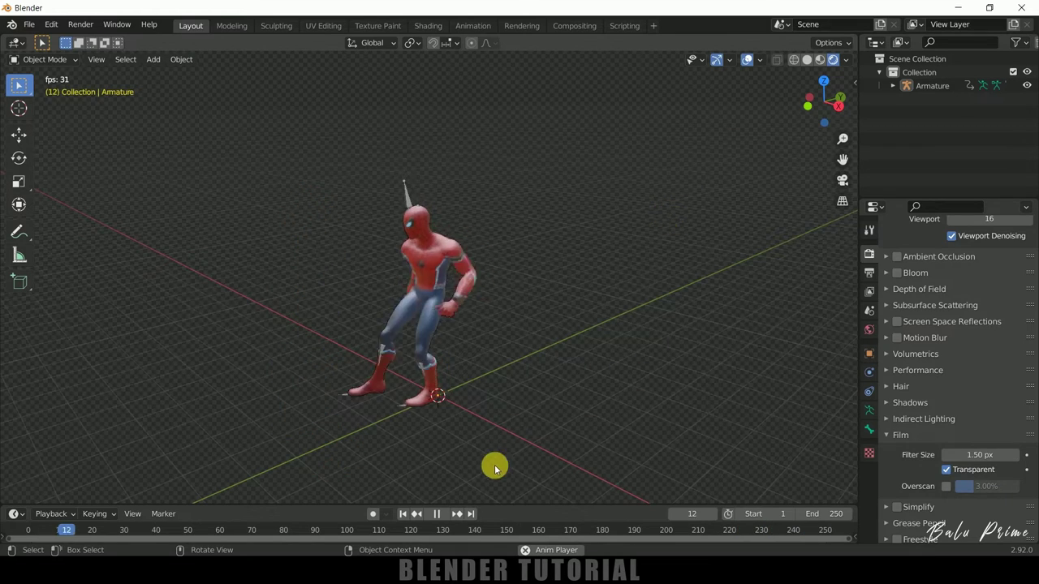
{"action": "left_click", "coordinate": [439, 513]}
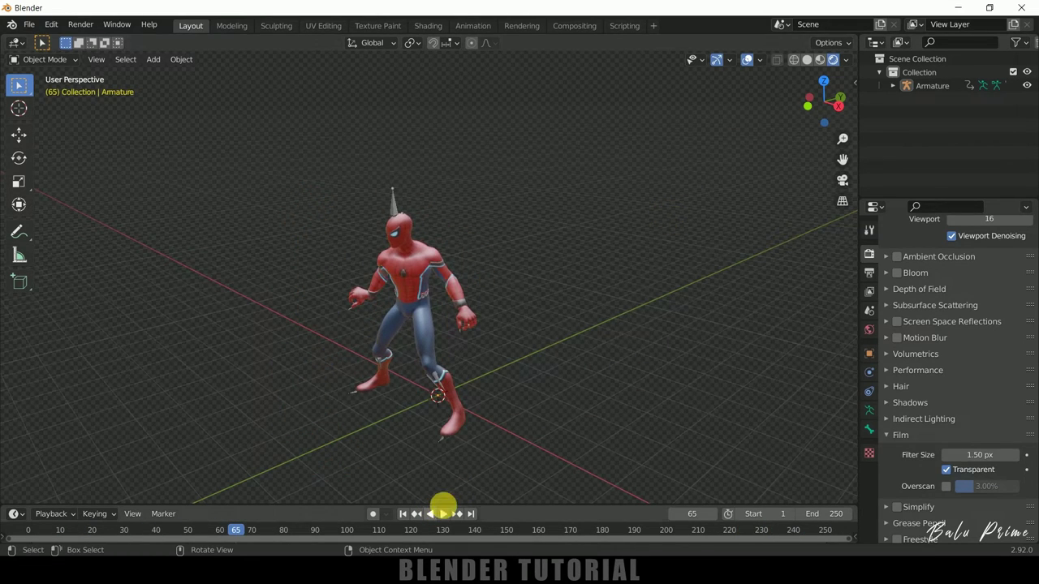
{"action": "middle_click_drag", "start_coordinate": [560, 371], "coordinate": [608, 362]}
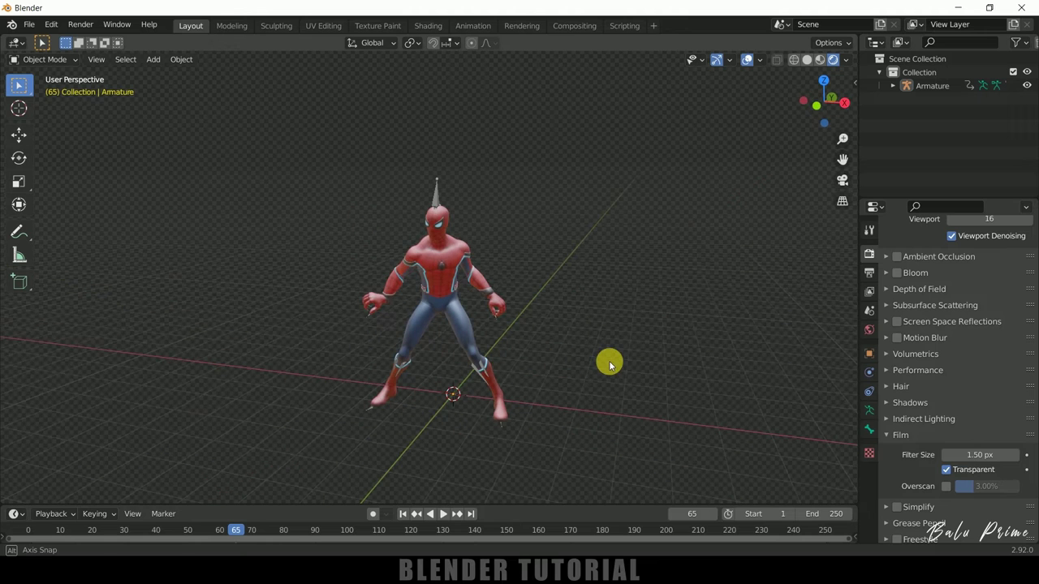
Select the armature, orbit to the character's side, and bring up the Add menu.
{"action": "left_click", "coordinate": [439, 203]}
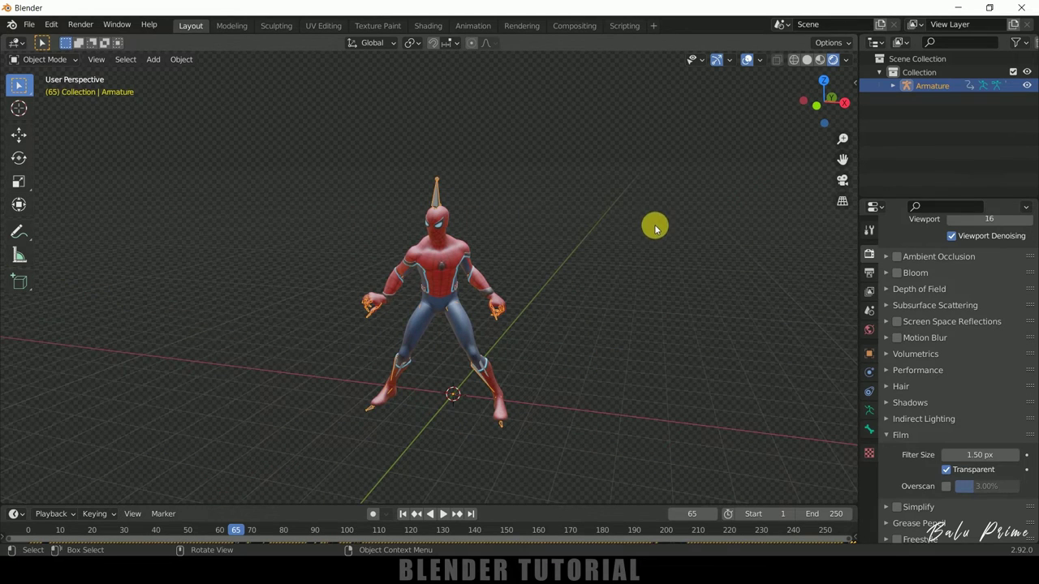
{"action": "middle_click_drag", "start_coordinate": [548, 283], "coordinate": [392, 233]}
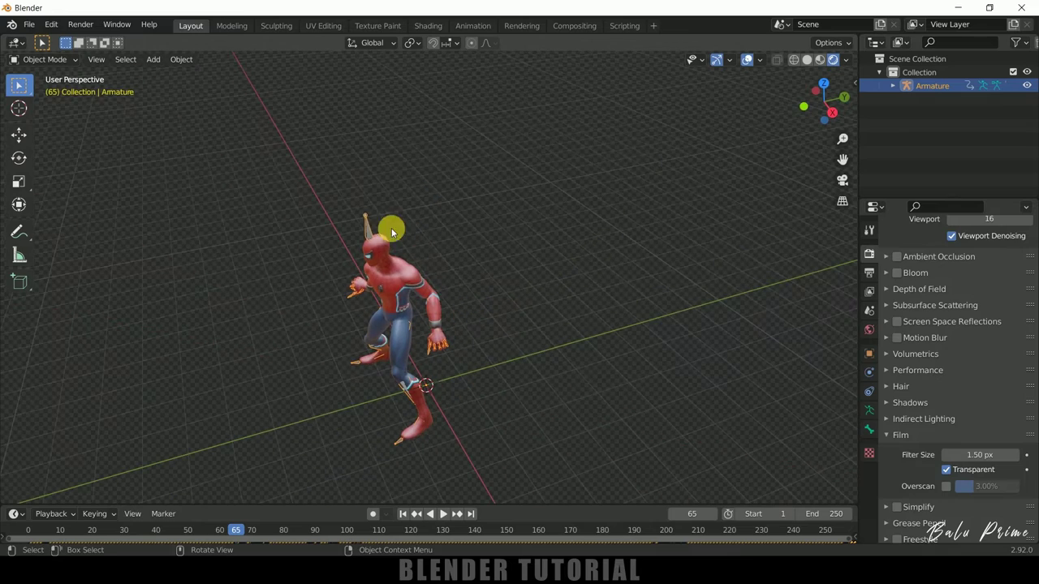
{"action": "mouse_move", "coordinate": [464, 283]}
{"action": "middle_mouse_down"}
{"action": "mouse_move", "coordinate": [413, 285]}
{"action": "mouse_move", "coordinate": [453, 286]}
{"action": "middle_mouse_up"}
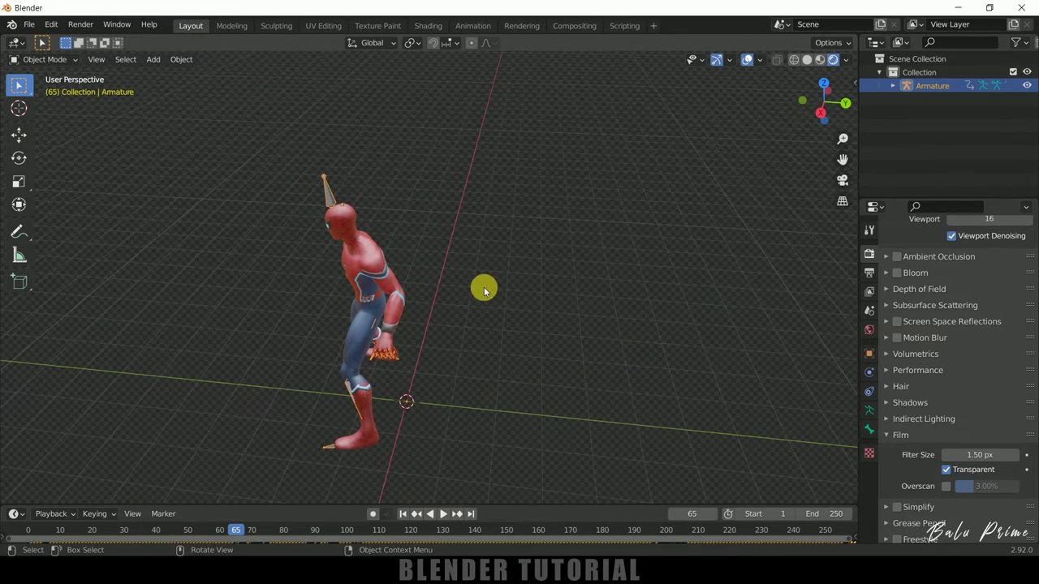
{"action": "scroll", "coordinate": [485, 291], "scroll_direction": "down", "scroll_amount": 3}
{"action": "left_click", "coordinate": [153, 59]}
Add a plane and raise it to chest height with the move gizmo.
{"action": "mouse_move", "coordinate": [166, 75]}
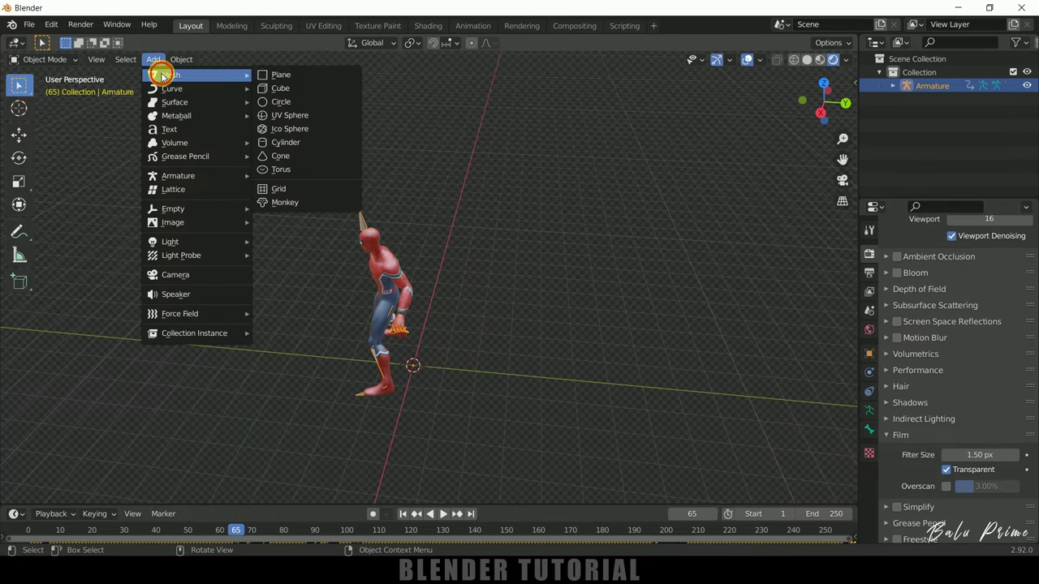
{"action": "left_click", "coordinate": [295, 75]}
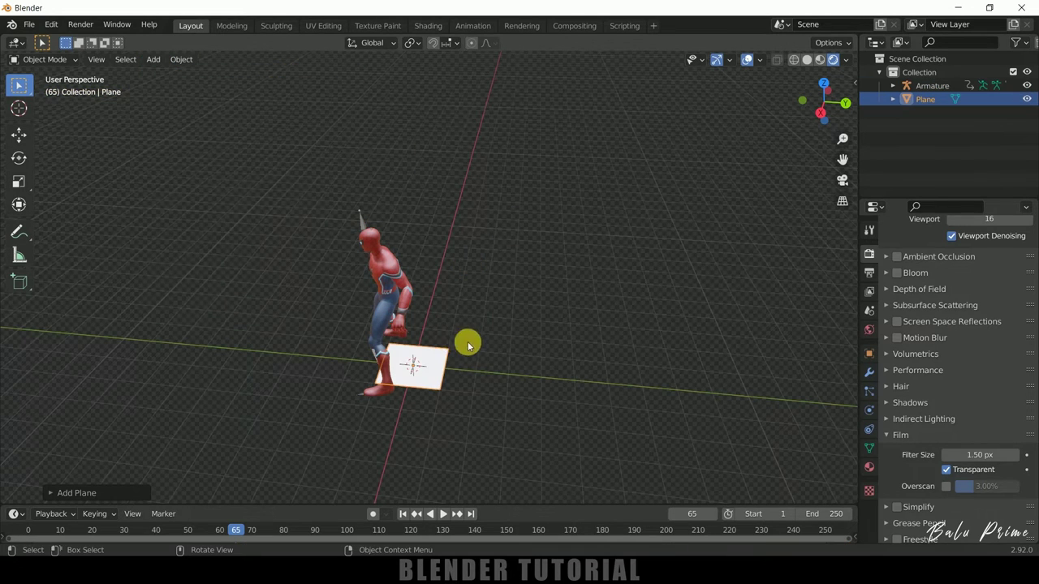
{"action": "left_click", "coordinate": [18, 134]}
{"action": "left_click_drag", "start_coordinate": [411, 328], "coordinate": [424, 211]}
{"action": "left_click_drag", "start_coordinate": [465, 254], "coordinate": [480, 253]}
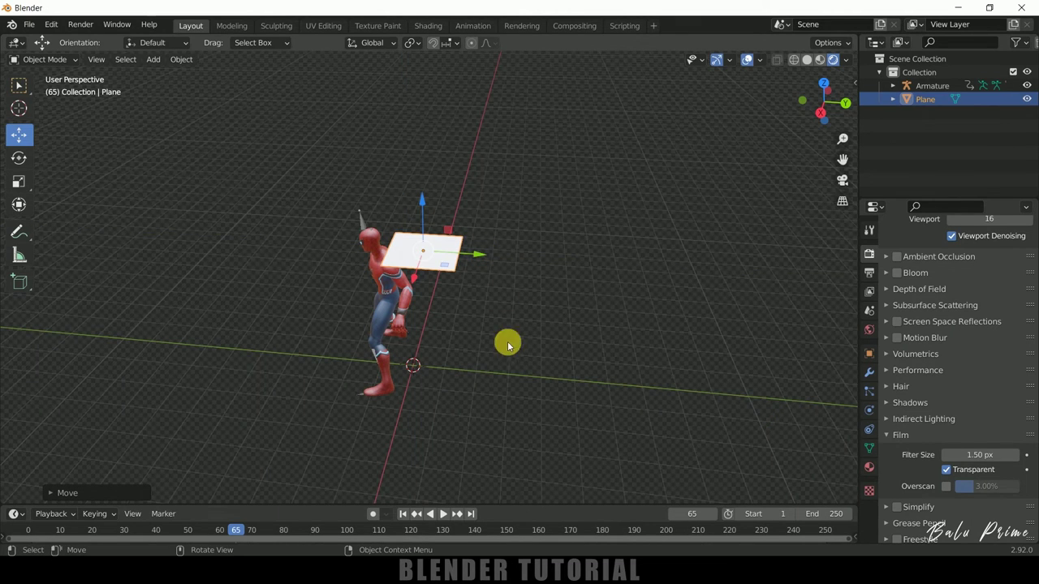
Return to frame 1 and stretch the plane lengthwise along Y.
{"action": "left_click", "coordinate": [403, 514]}
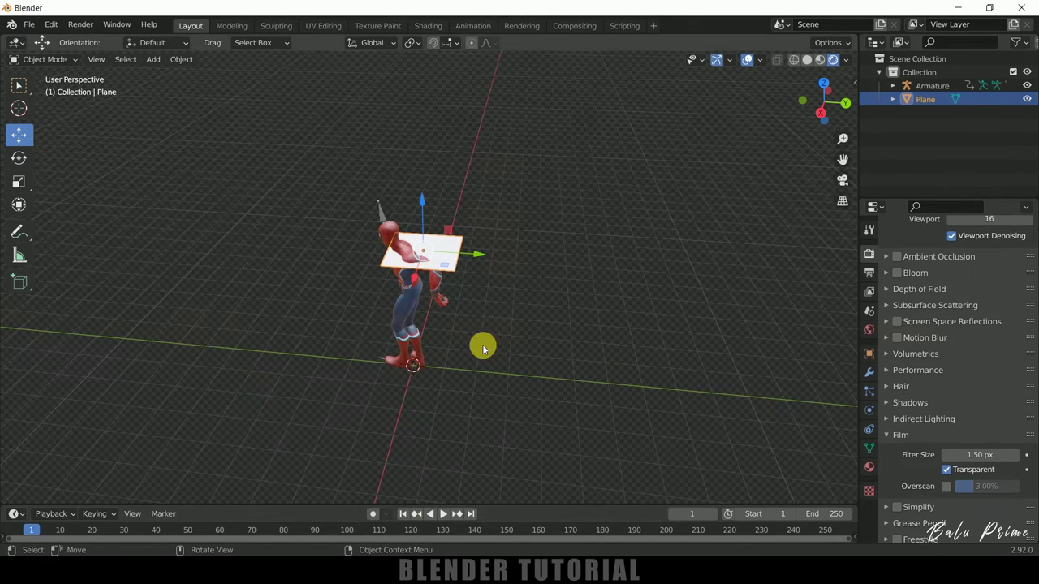
{"action": "left_click_drag", "start_coordinate": [476, 256], "coordinate": [509, 256]}
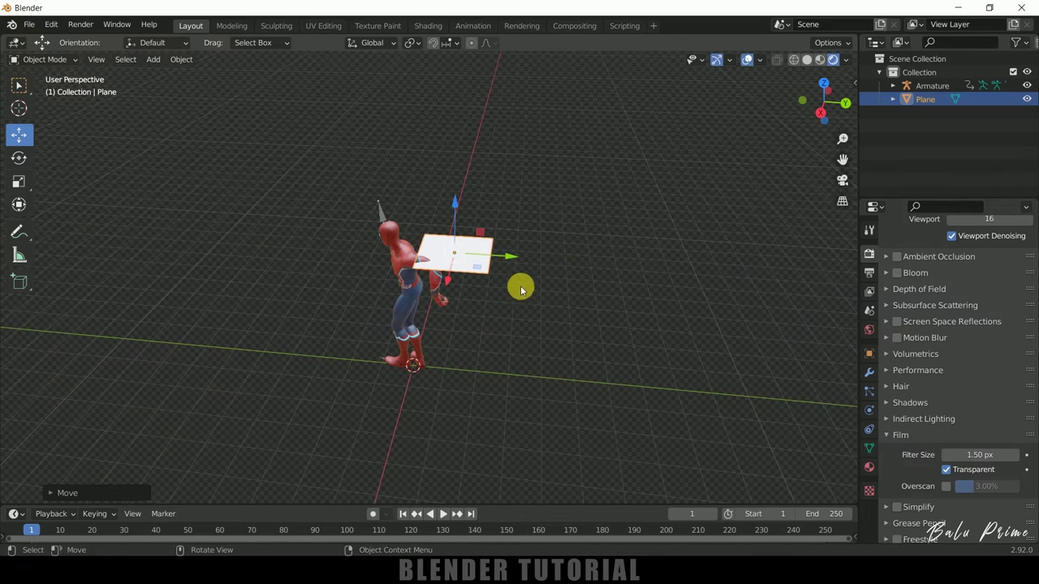
{"action": "key", "text": "s"}
{"action": "key", "text": "y"}
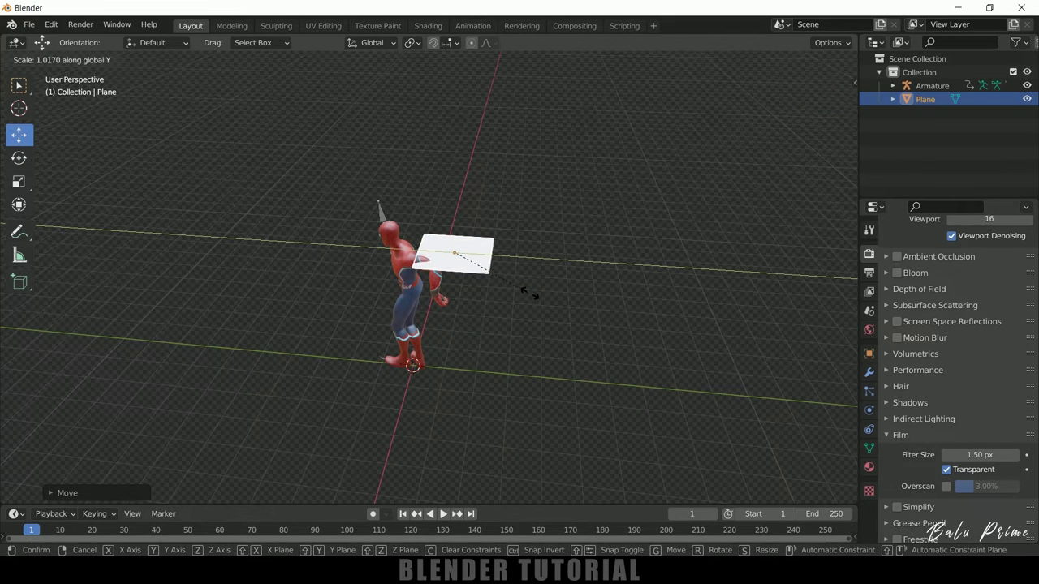
{"action": "left_click", "coordinate": [691, 291]}
Move the plane right and upward beside Spider-Man's head.
{"action": "middle_click_drag", "start_coordinate": [563, 318], "coordinate": [722, 353]}
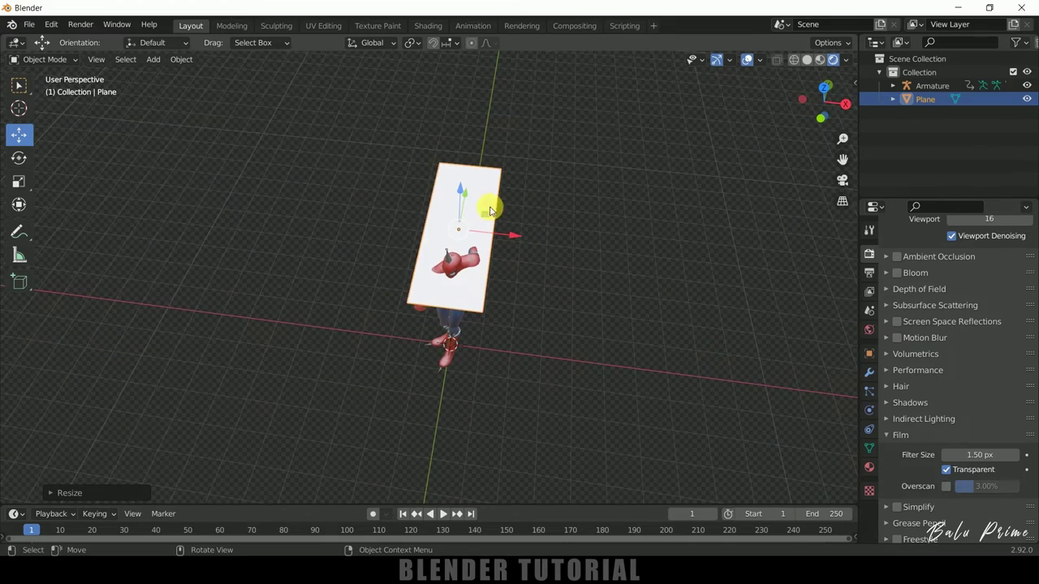
{"action": "middle_click_drag", "start_coordinate": [474, 203], "coordinate": [475, 277]}
{"action": "left_click_drag", "start_coordinate": [503, 273], "coordinate": [513, 221]}
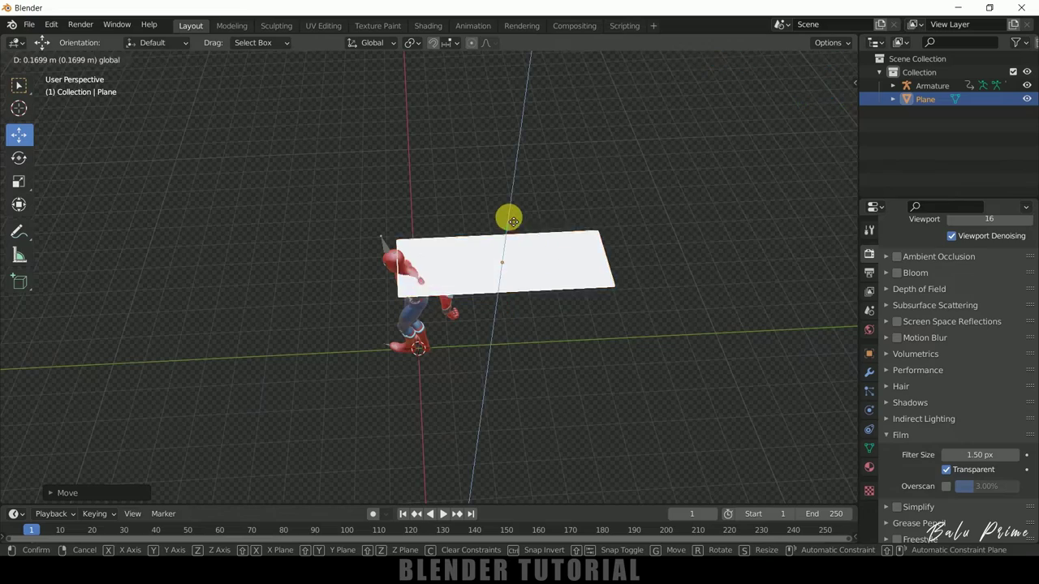
{"action": "left_click", "coordinate": [508, 218]}
{"action": "middle_click_drag", "start_coordinate": [508, 218], "coordinate": [587, 348]}
In Edit Mode, scale down the plane's bottom edge to taper it into a cape.
{"action": "key", "text": "Tab"}
{"action": "scroll", "coordinate": [482, 186], "scroll_direction": "up", "scroll_amount": 1}
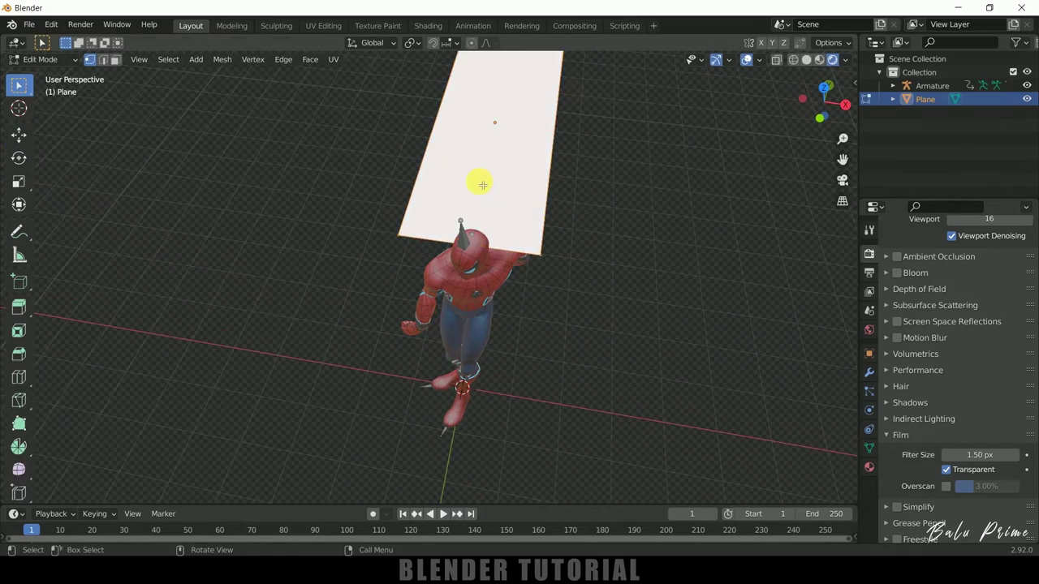
{"action": "scroll", "coordinate": [539, 204], "scroll_direction": "down", "scroll_amount": 3}
{"action": "left_click_drag", "start_coordinate": [374, 177], "coordinate": [566, 222]}
{"action": "middle_click_drag", "start_coordinate": [603, 267], "coordinate": [607, 250]}
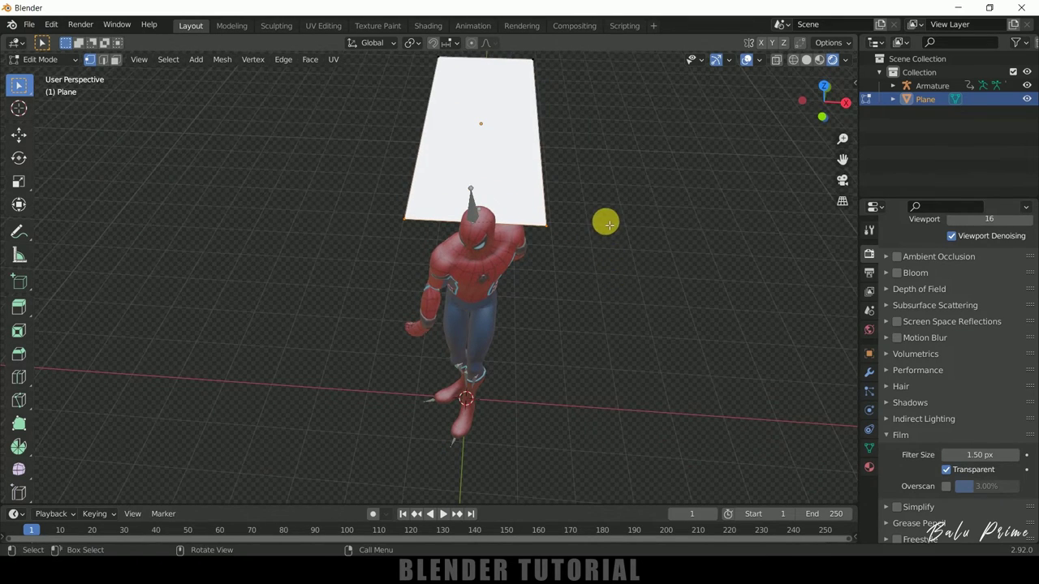
{"action": "key", "text": "s"}
{"action": "left_click", "coordinate": [539, 260]}
{"action": "middle_click_drag", "start_coordinate": [540, 260], "coordinate": [582, 262]}
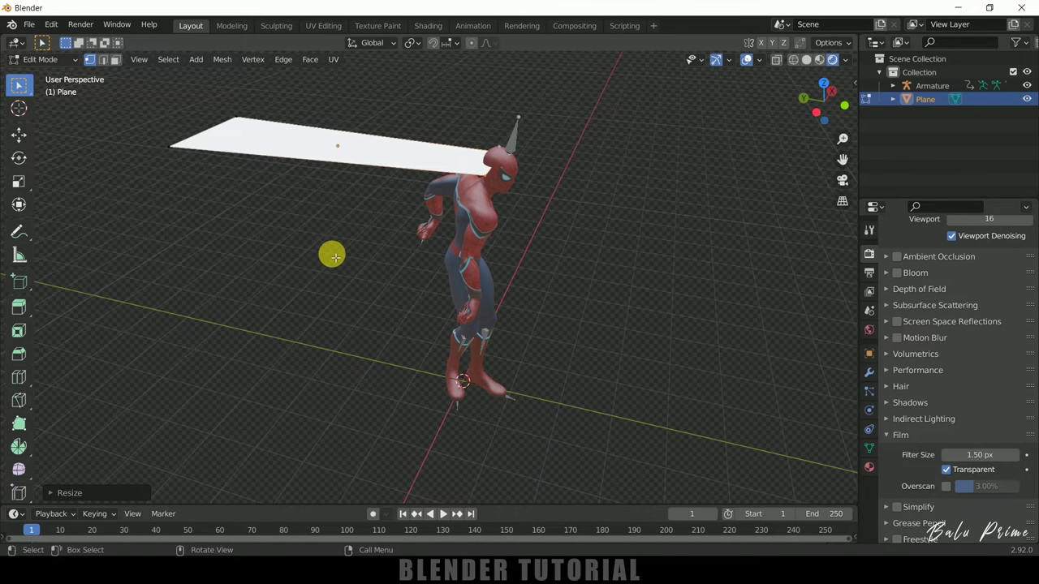
Back in Object Mode, lower the plane along Z and slide it left along Y.
{"action": "key", "text": "Tab"}
{"action": "left_click_drag", "start_coordinate": [337, 97], "coordinate": [333, 113]}
{"action": "left_click_drag", "start_coordinate": [293, 164], "coordinate": [272, 167]}
{"action": "middle_click_drag", "start_coordinate": [301, 244], "coordinate": [377, 280]}
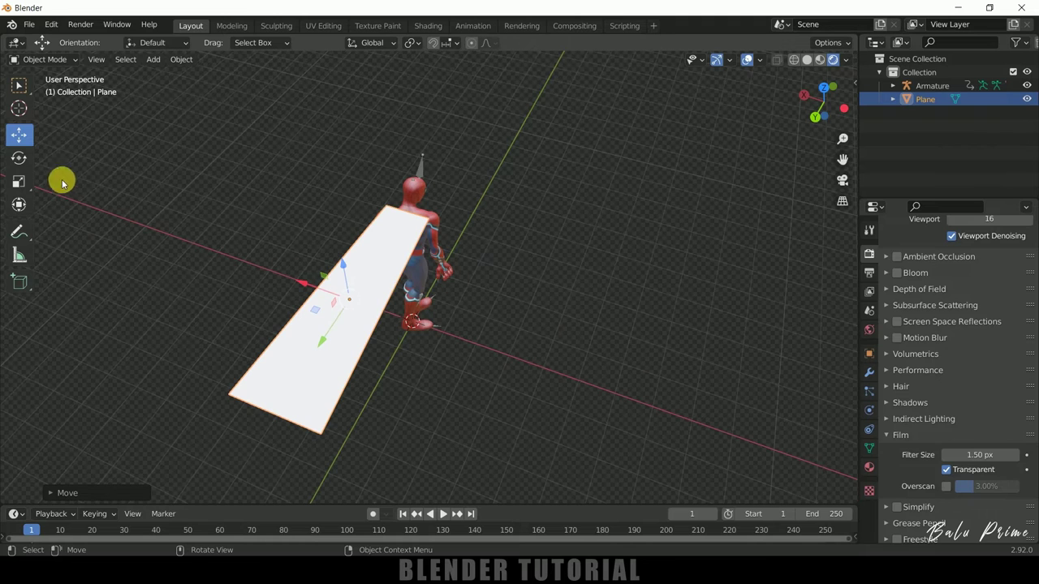
Rotate the plane around the vertical axis and reposition it along X and Y.
{"action": "left_click", "coordinate": [17, 161]}
{"action": "left_click_drag", "start_coordinate": [342, 341], "coordinate": [347, 341]}
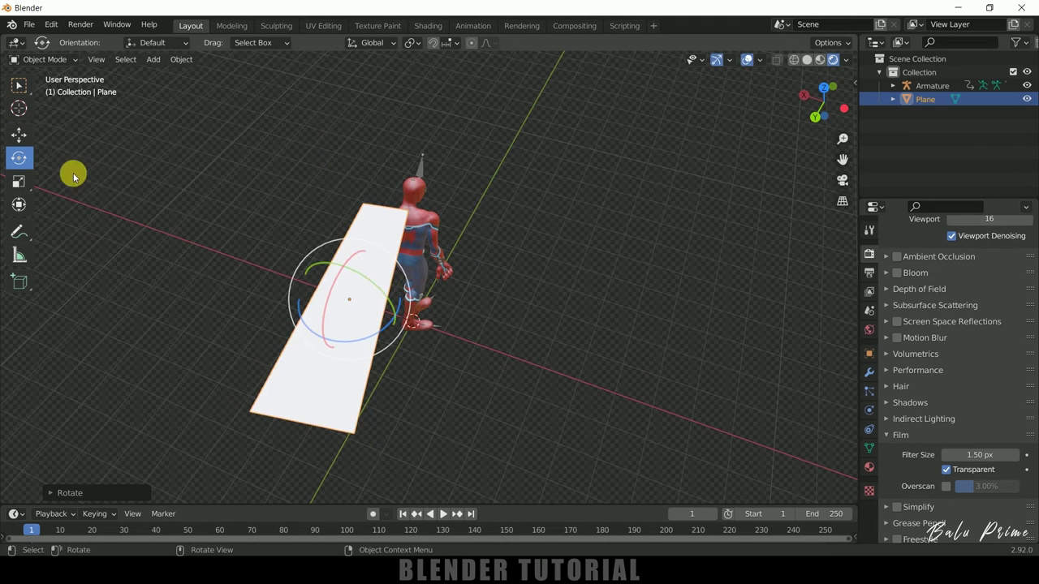
{"action": "left_click", "coordinate": [20, 137]}
{"action": "left_click_drag", "start_coordinate": [307, 286], "coordinate": [333, 292]}
{"action": "left_click_drag", "start_coordinate": [351, 349], "coordinate": [355, 349]}
{"action": "middle_click_drag", "start_coordinate": [355, 349], "coordinate": [392, 281]}
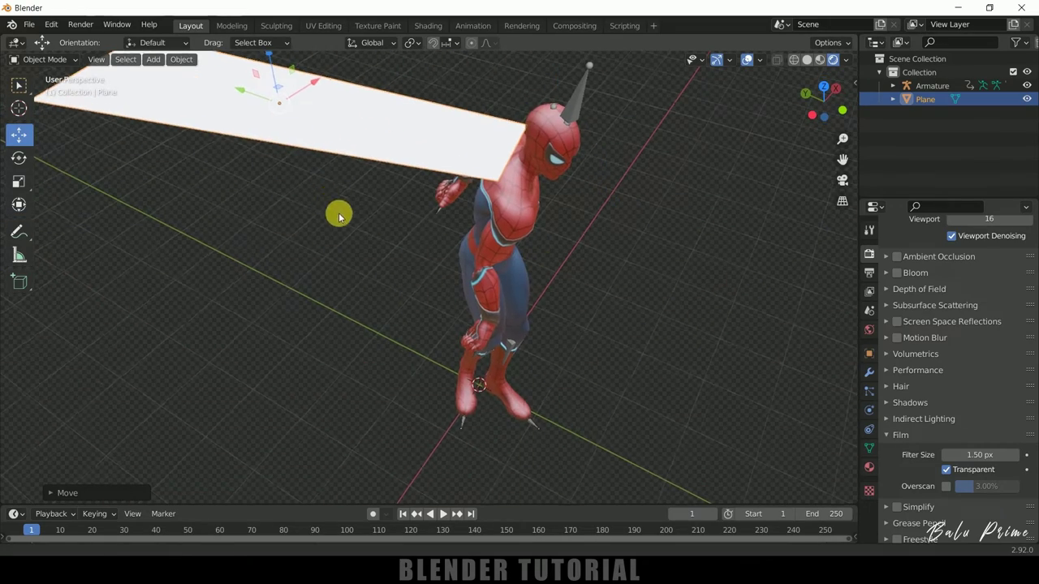
{"action": "middle_click_drag", "start_coordinate": [327, 202], "coordinate": [431, 274]}
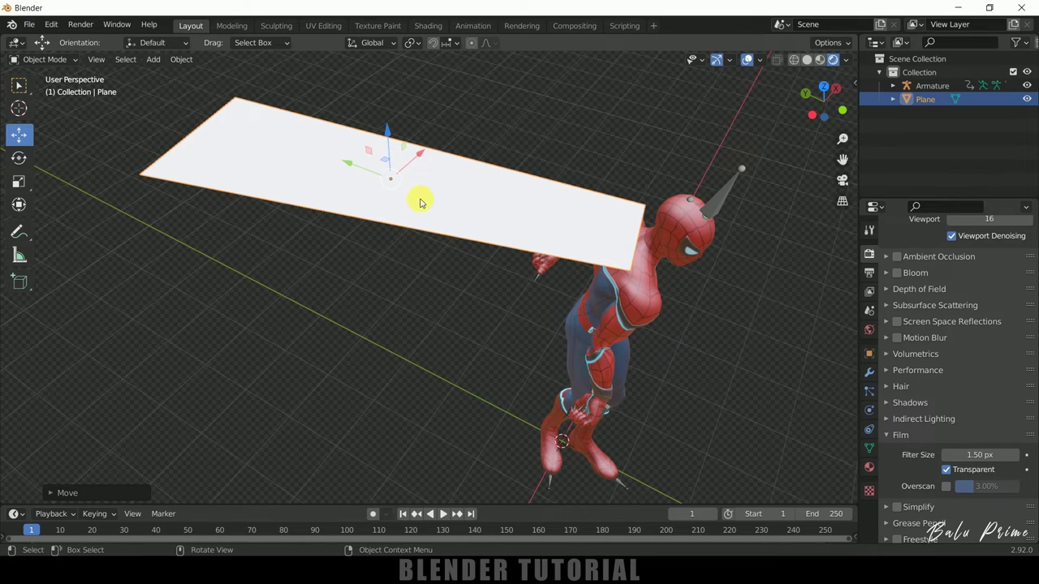
Subdivide the plane with Number of Cuts set to 10, then subdivide it once more.
{"action": "key", "text": "Tab"}
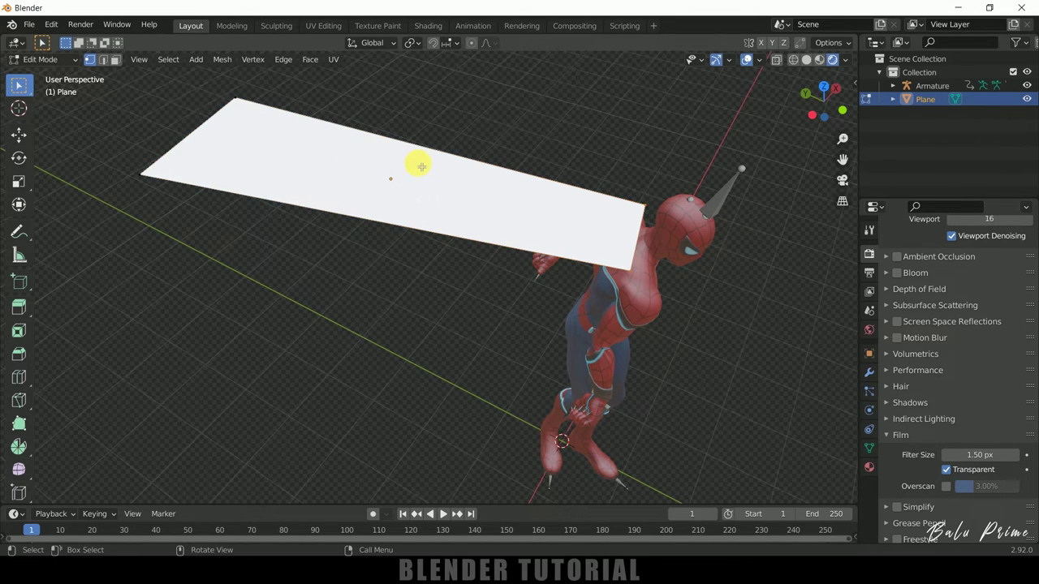
{"action": "right_click", "coordinate": [443, 168]}
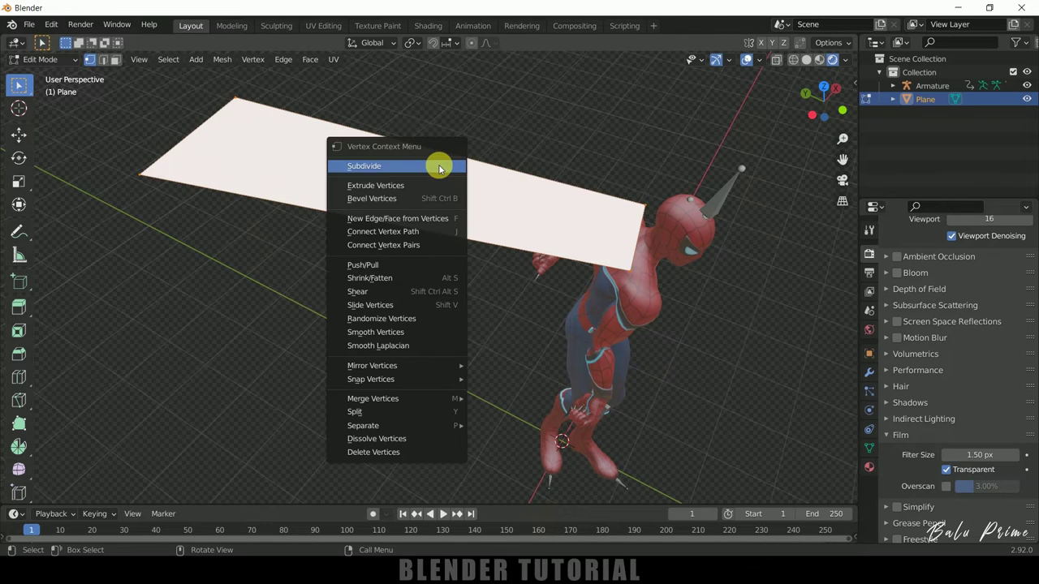
{"action": "left_click", "coordinate": [443, 168]}
{"action": "right_click", "coordinate": [444, 168]}
{"action": "left_click", "coordinate": [444, 168]}
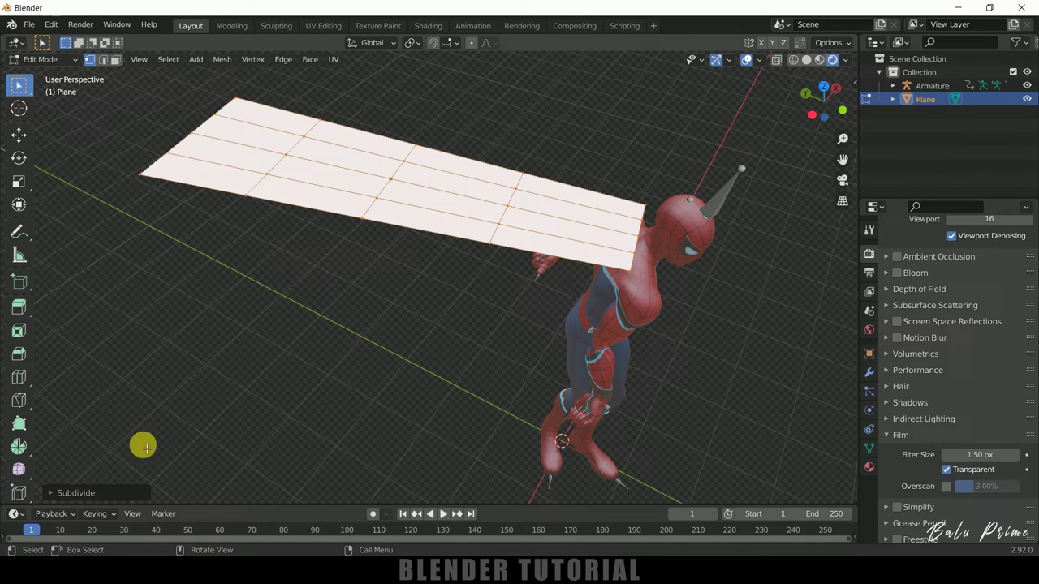
{"action": "left_click", "coordinate": [47, 493]}
{"action": "left_click", "coordinate": [156, 401]}
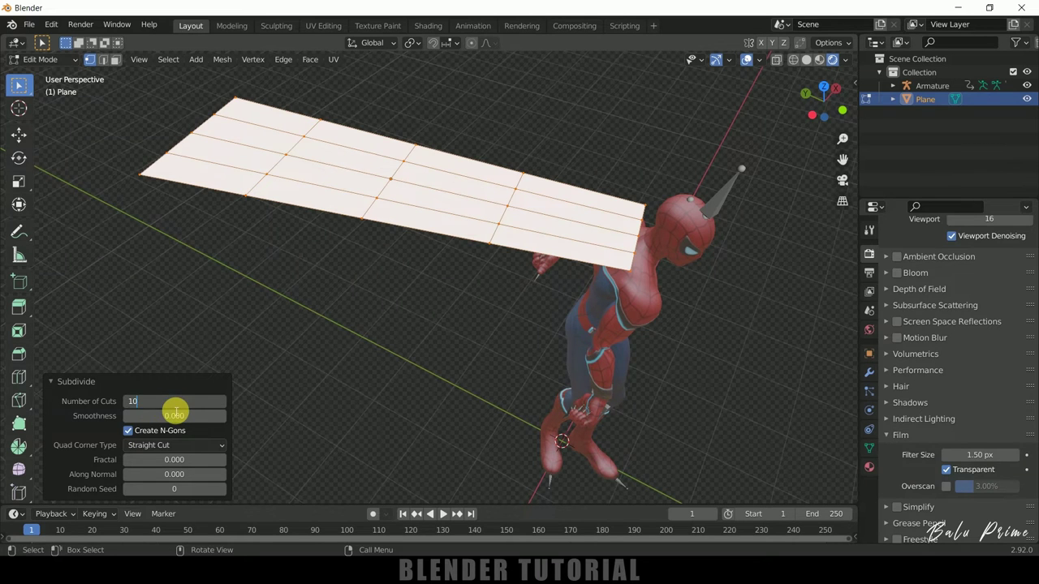
{"action": "type", "text": "10"}
{"action": "key", "text": "Return"}
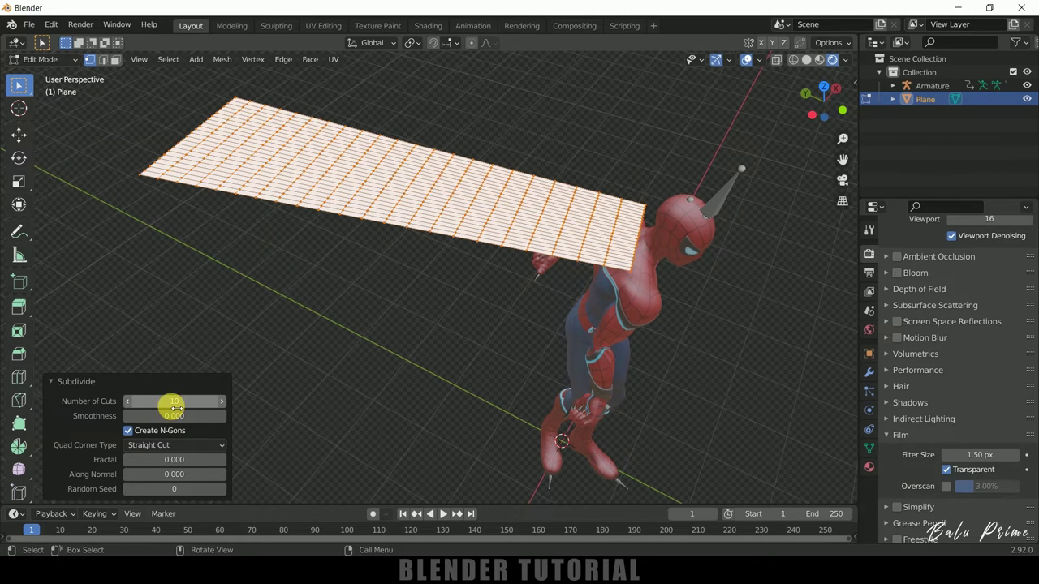
{"action": "right_click", "coordinate": [426, 193]}
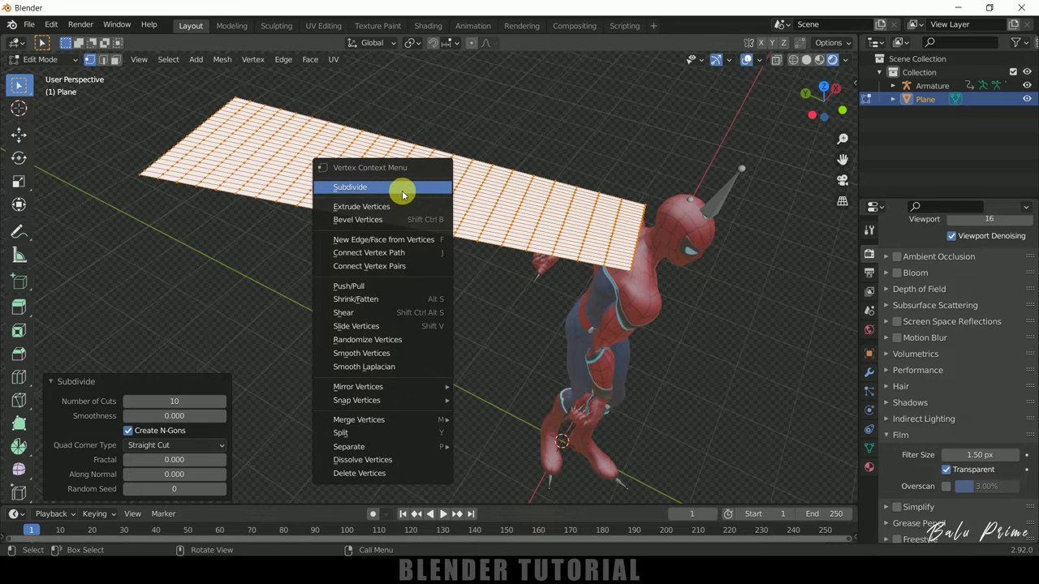
{"action": "left_click", "coordinate": [402, 190]}
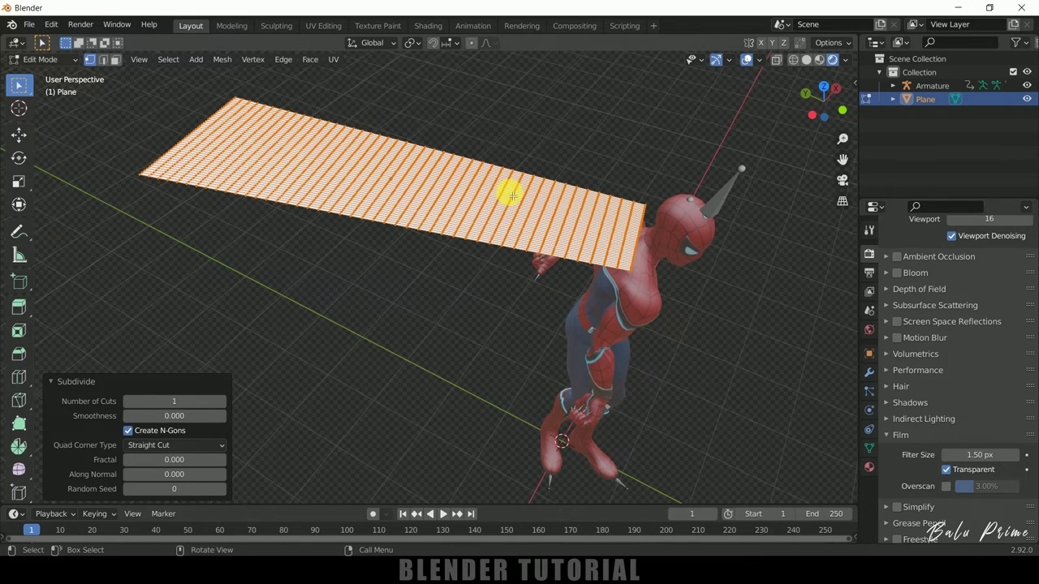
From top view, box-select the shoulder edge's middle and bend it with proportional editing.
{"action": "key", "text": "KP_7"}
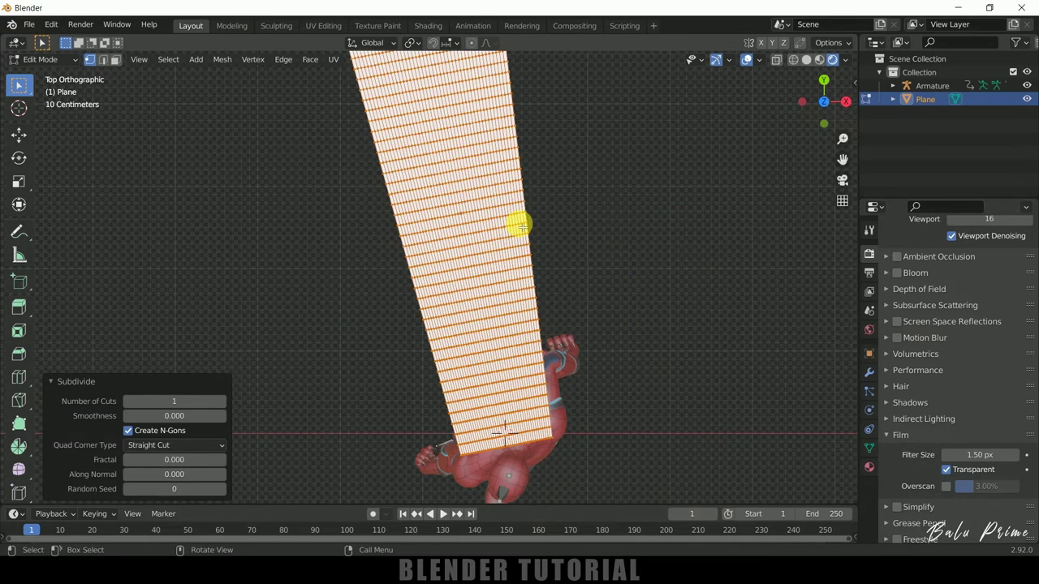
{"action": "scroll", "coordinate": [528, 464], "scroll_direction": "up", "scroll_amount": 2}
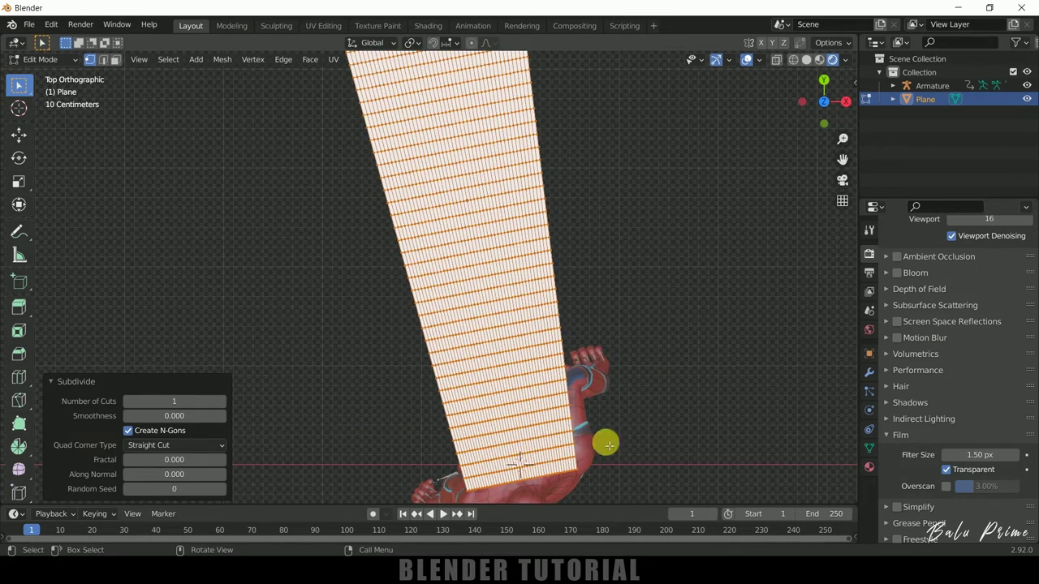
{"action": "middle_click_drag", "start_coordinate": [568, 446], "coordinate": [575, 244], "text": "shift"}
{"action": "key", "text": "b"}
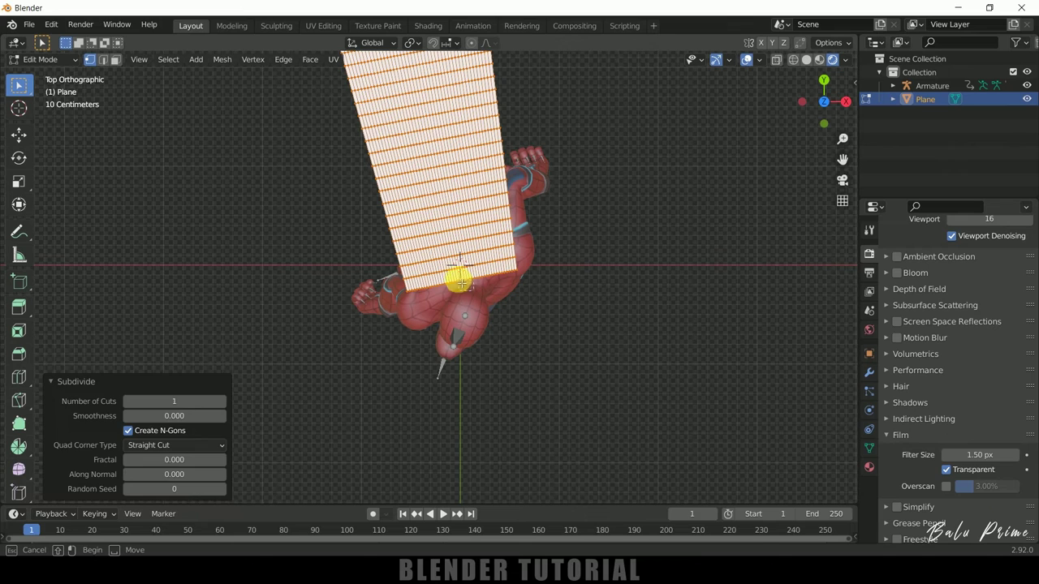
{"action": "left_click_drag", "start_coordinate": [457, 276], "coordinate": [469, 290]}
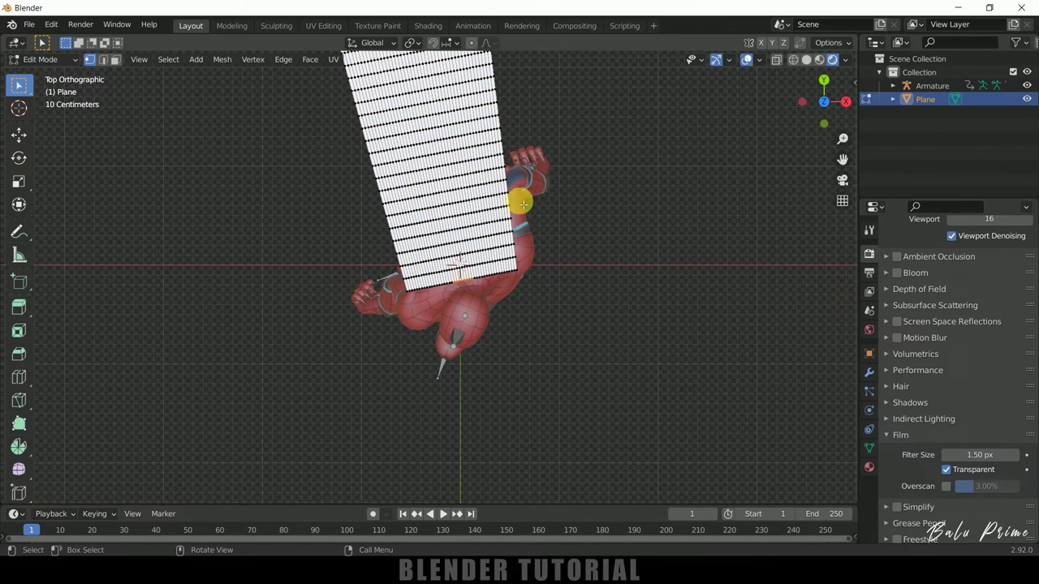
{"action": "left_click", "coordinate": [471, 42]}
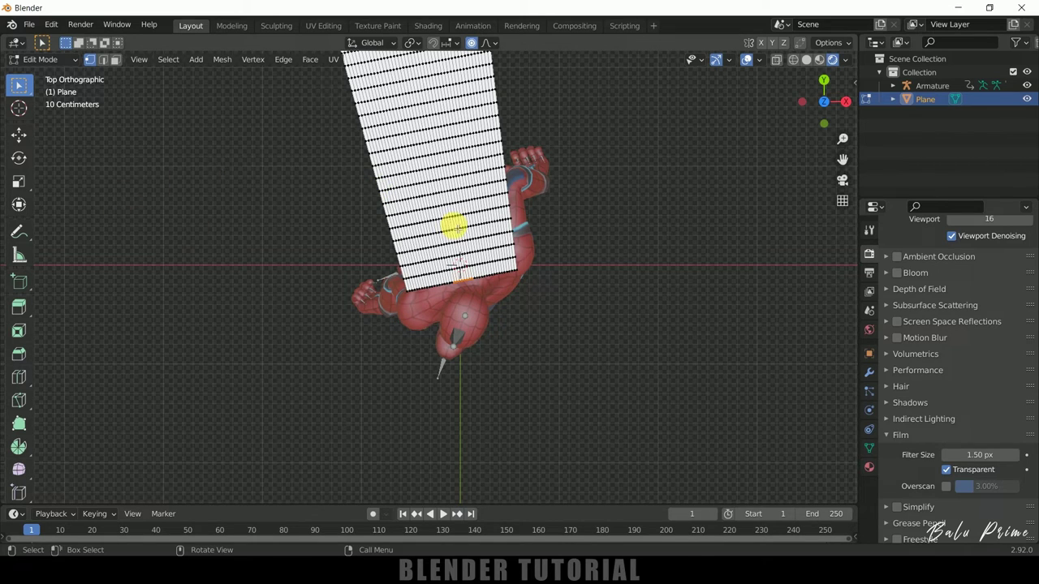
{"action": "key", "text": "g"}
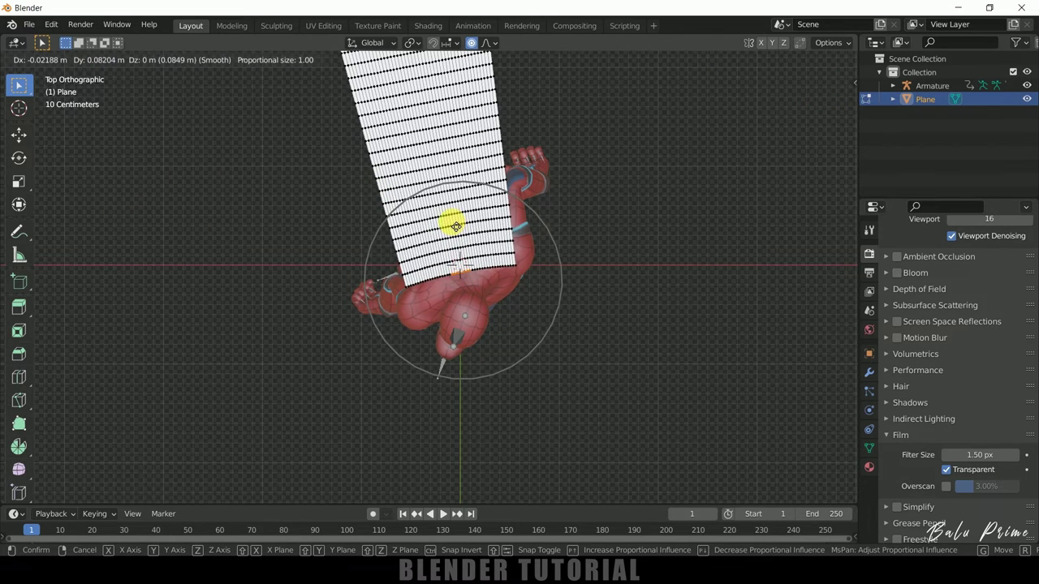
{"action": "scroll", "coordinate": [454, 224], "scroll_direction": "up", "scroll_amount": 9}
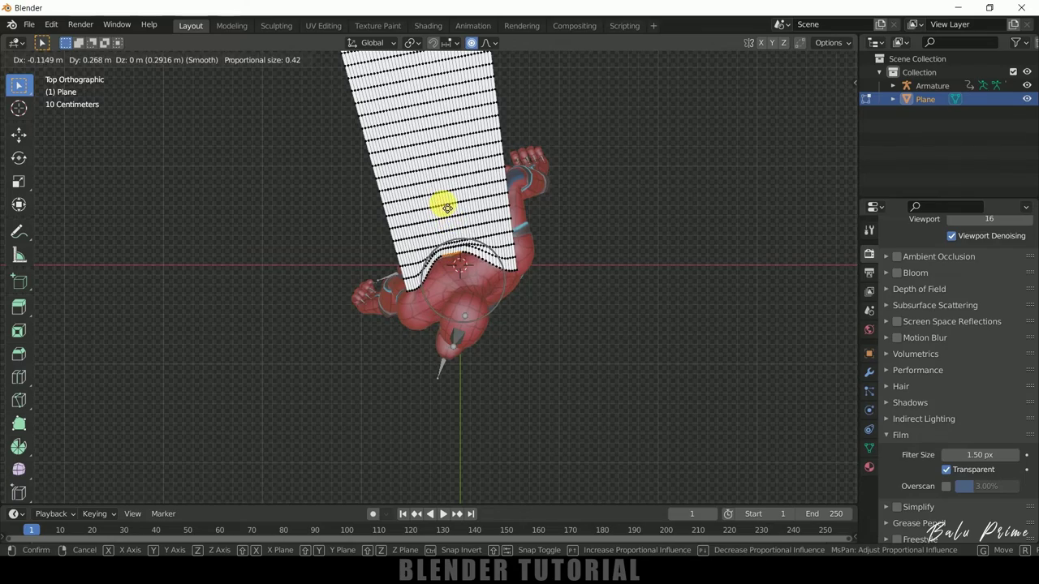
{"action": "left_click", "coordinate": [447, 210]}
Push a shoulder-edge vertex down onto the shoulder and back along Y.
{"action": "mouse_move", "coordinate": [527, 282]}
{"action": "middle_mouse_down"}
{"action": "mouse_move", "coordinate": [603, 251]}
{"action": "mouse_move", "coordinate": [652, 197]}
{"action": "mouse_move", "coordinate": [638, 179]}
{"action": "mouse_move", "coordinate": [677, 197]}
{"action": "mouse_move", "coordinate": [563, 214]}
{"action": "mouse_move", "coordinate": [538, 271]}
{"action": "mouse_move", "coordinate": [561, 246]}
{"action": "mouse_move", "coordinate": [536, 264]}
{"action": "middle_mouse_up"}
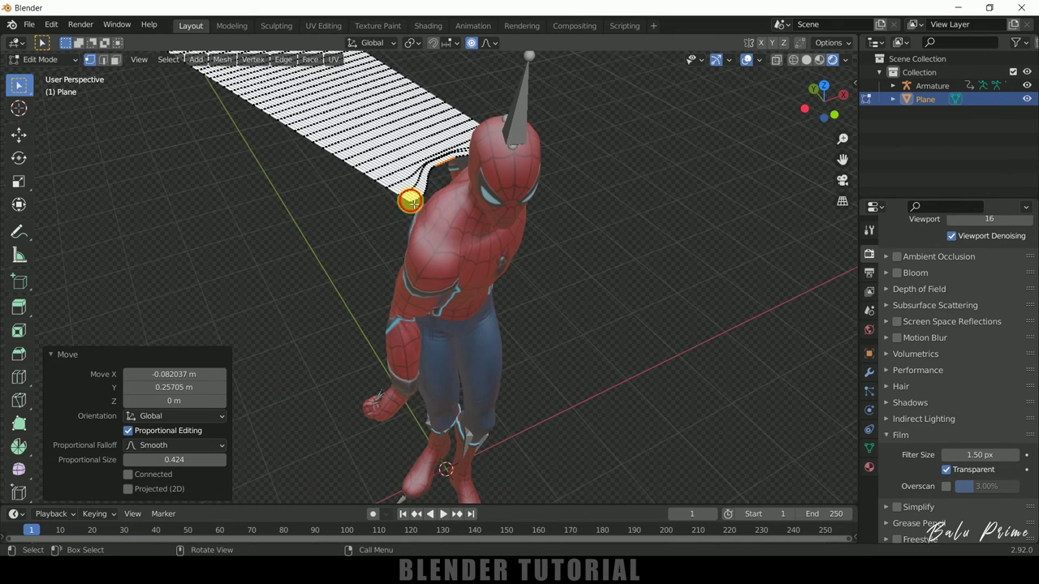
{"action": "left_click", "coordinate": [411, 201]}
{"action": "left_click", "coordinate": [22, 134]}
{"action": "left_click_drag", "start_coordinate": [410, 158], "coordinate": [426, 185]}
{"action": "middle_click_drag", "start_coordinate": [402, 282], "coordinate": [412, 249]}
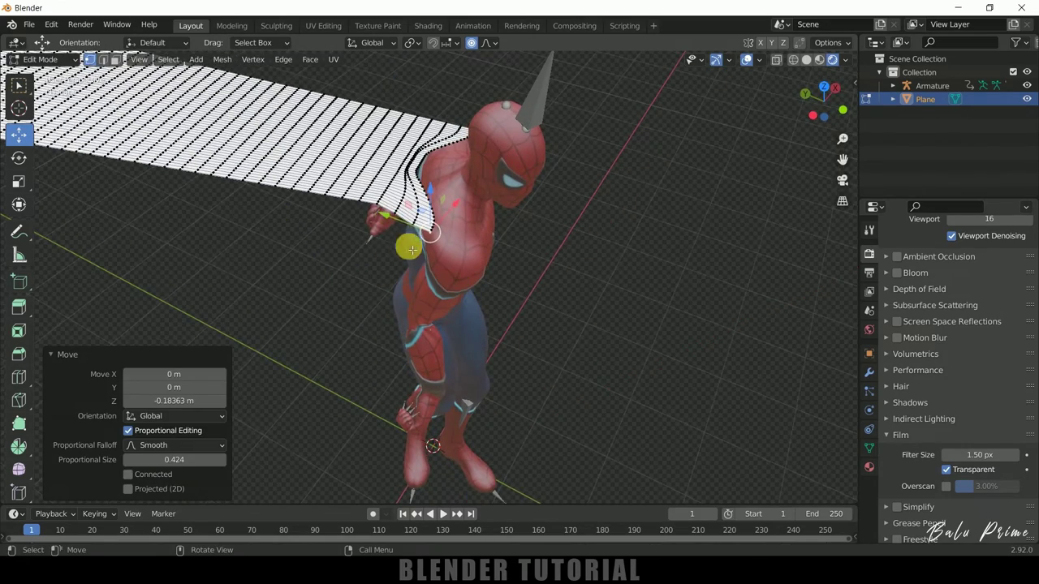
{"action": "left_click_drag", "start_coordinate": [388, 221], "coordinate": [395, 220]}
Lower another part of the cape onto the shoulder and tuck it against the neck.
{"action": "middle_click_drag", "start_coordinate": [522, 255], "coordinate": [498, 254]}
{"action": "left_click", "coordinate": [501, 239]}
{"action": "left_click_drag", "start_coordinate": [500, 193], "coordinate": [536, 225]}
{"action": "middle_click_drag", "start_coordinate": [536, 225], "coordinate": [280, 176]}
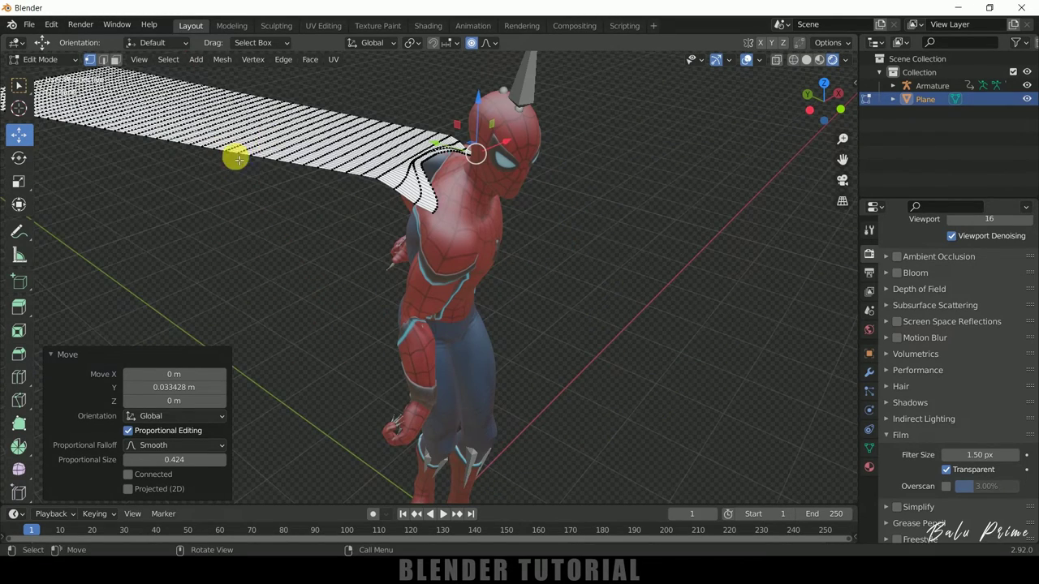
{"action": "middle_click_drag", "start_coordinate": [298, 200], "coordinate": [424, 241]}
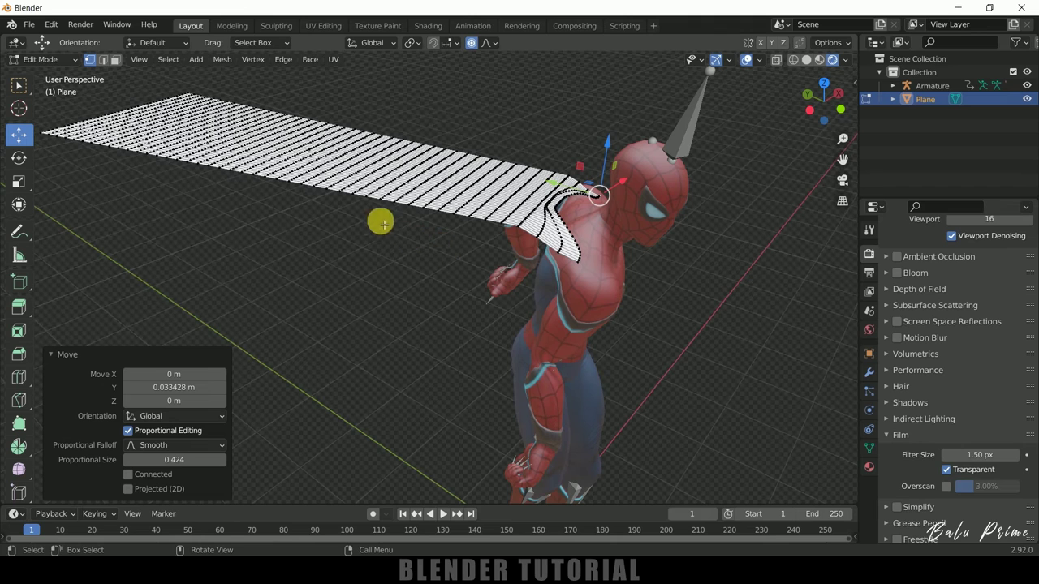
{"action": "key", "text": "Tab"}
Switch the viewport to Solid shading and inspect the cape on the body.
{"action": "middle_click_drag", "start_coordinate": [403, 299], "coordinate": [361, 163]}
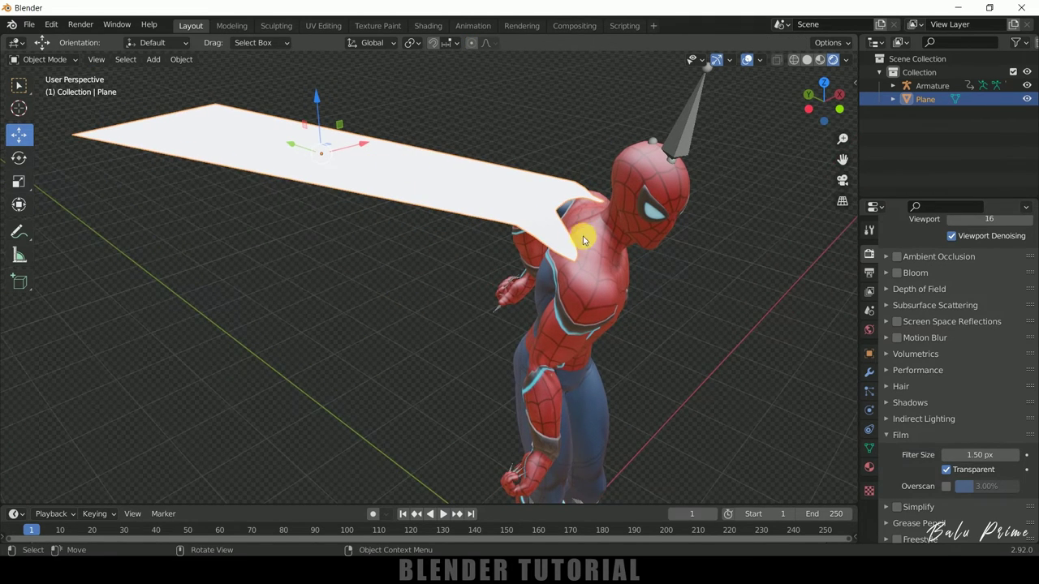
{"action": "middle_click_drag", "start_coordinate": [638, 296], "coordinate": [524, 301]}
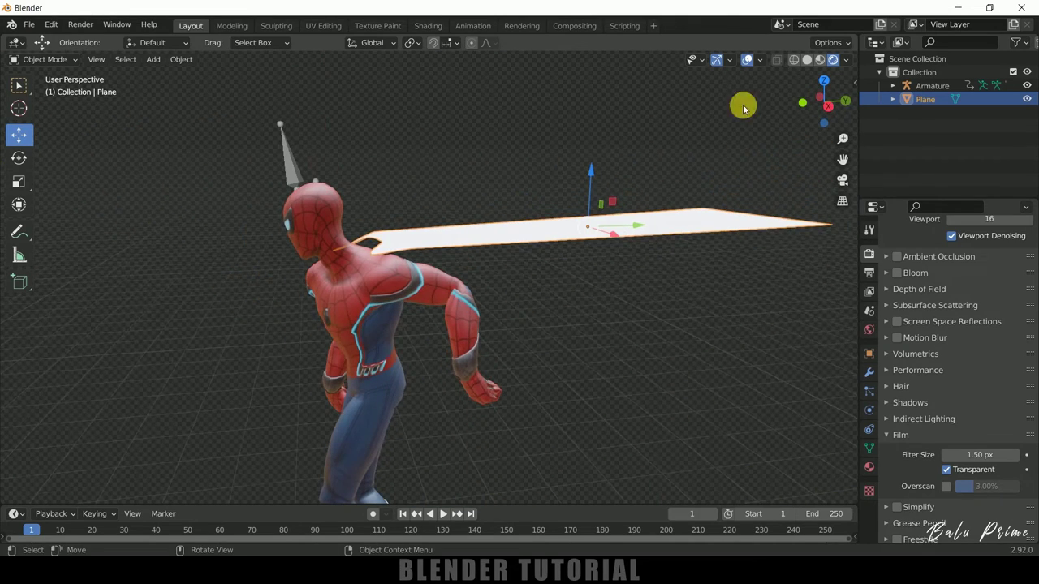
{"action": "left_click", "coordinate": [777, 60]}
{"action": "middle_click_drag", "start_coordinate": [476, 332], "coordinate": [566, 351]}
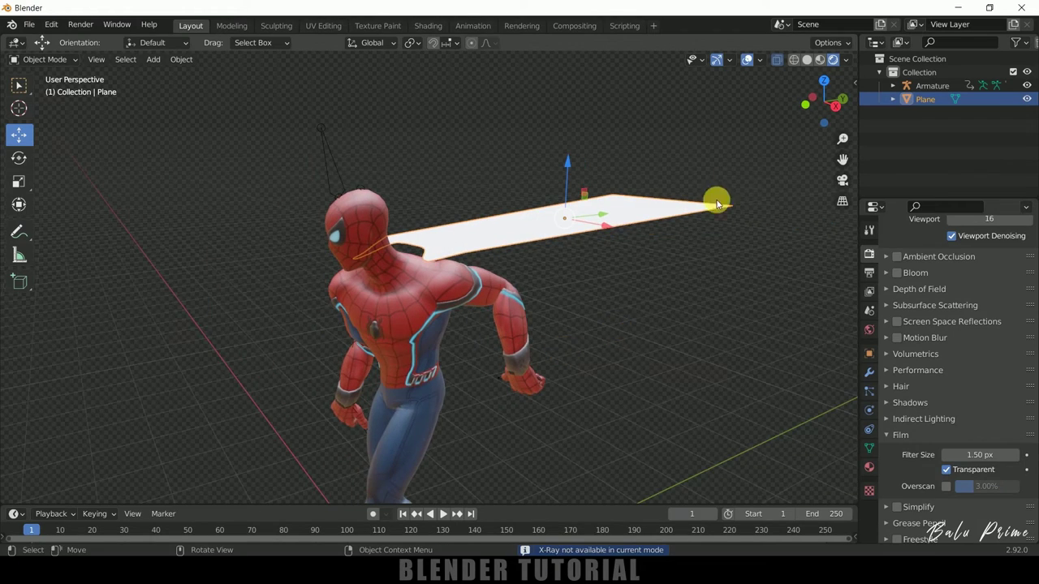
{"action": "middle_click_drag", "start_coordinate": [742, 321], "coordinate": [722, 281]}
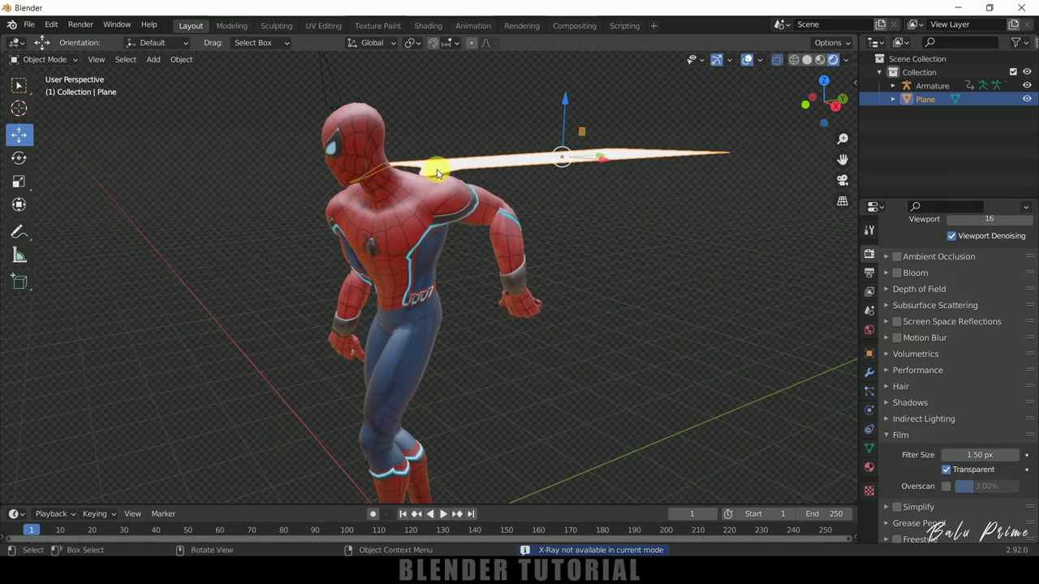
{"action": "middle_click_drag", "start_coordinate": [586, 244], "coordinate": [617, 271]}
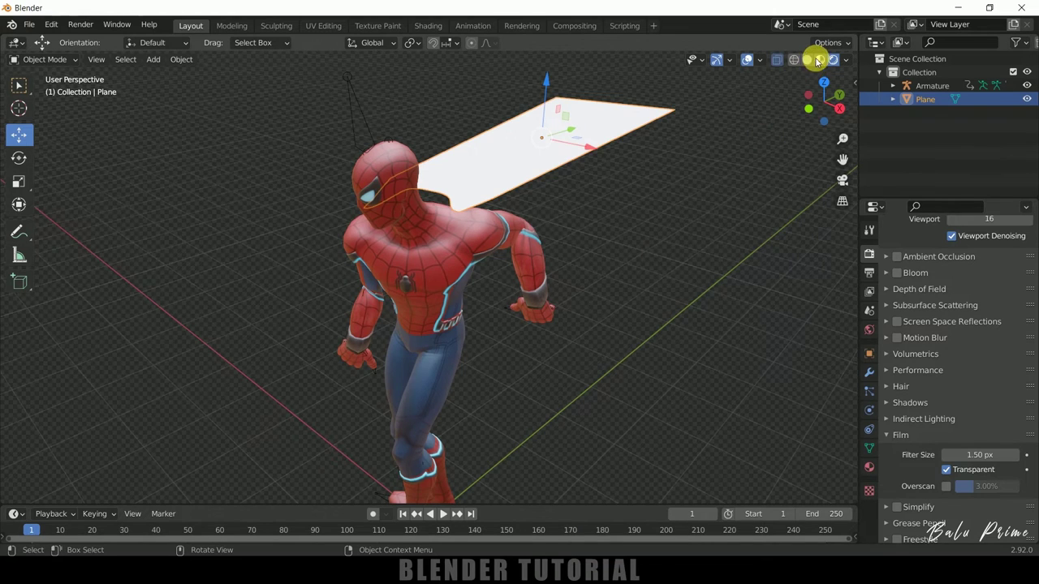
{"action": "left_click", "coordinate": [807, 60]}
{"action": "middle_click_drag", "start_coordinate": [705, 308], "coordinate": [668, 301]}
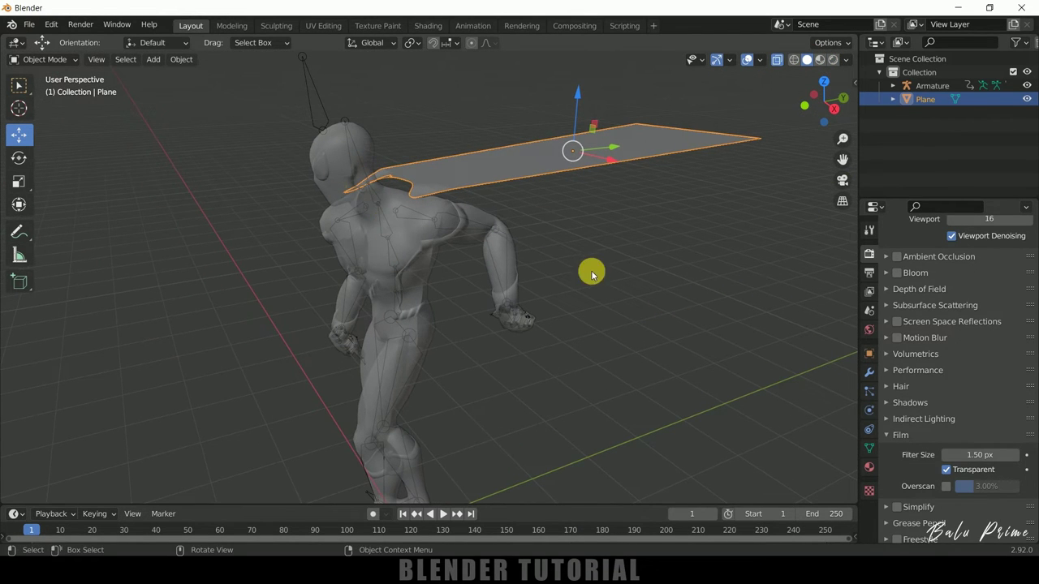
Select the cape plane, then add the armature to the selection.
{"action": "left_click", "coordinate": [551, 211]}
{"action": "left_click", "coordinate": [551, 167]}
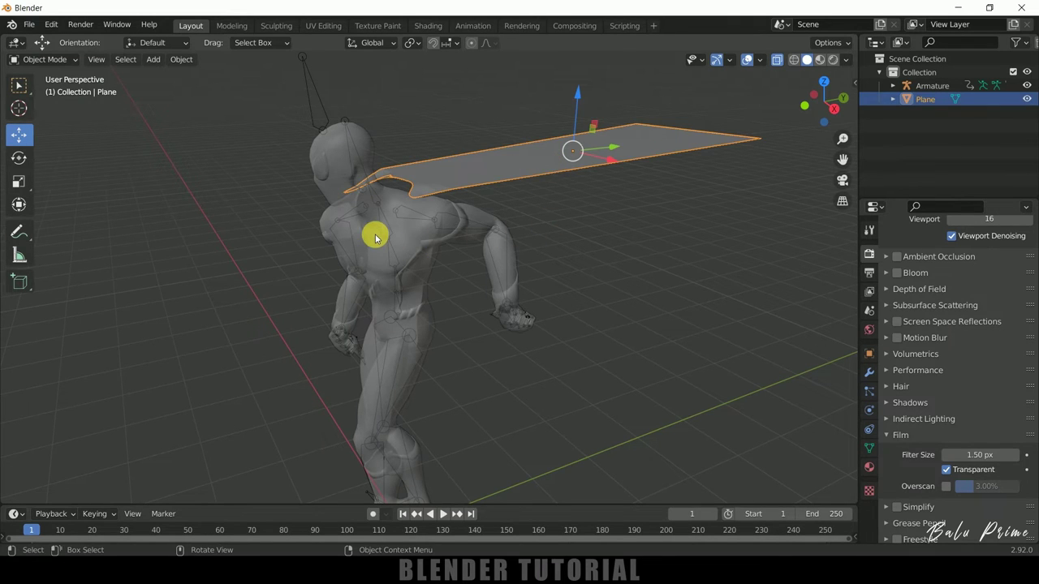
{"action": "left_click", "coordinate": [315, 108], "text": "shift"}
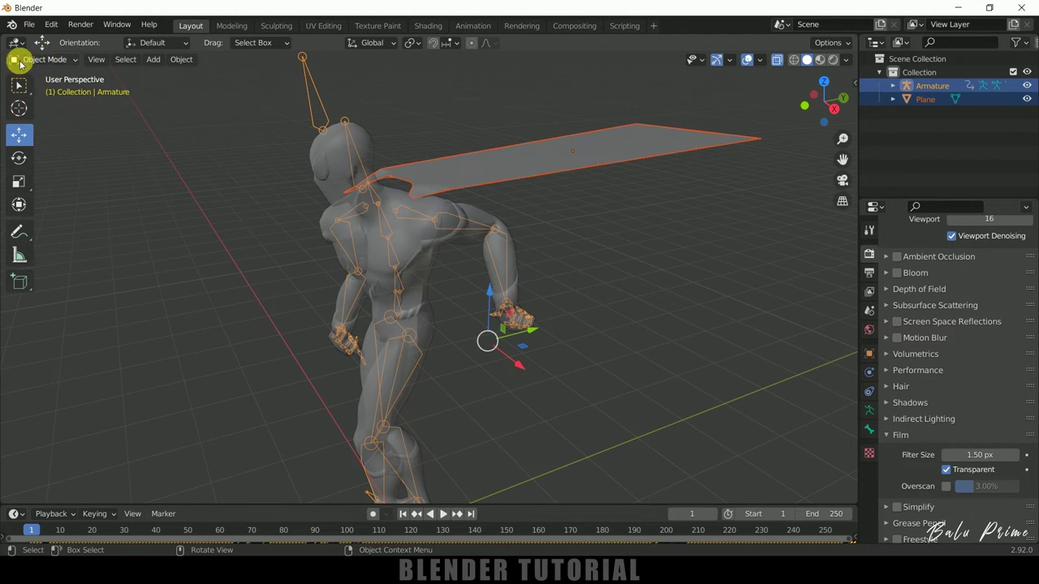
Put the armature into Pose Mode and select its Neck bone.
{"action": "left_click", "coordinate": [54, 61]}
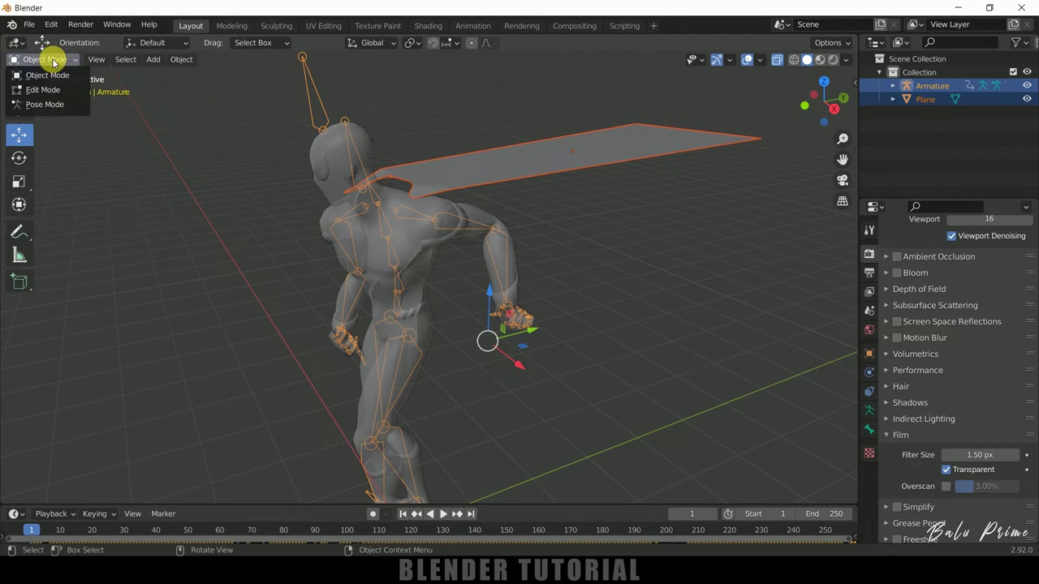
{"action": "left_click", "coordinate": [59, 114]}
{"action": "middle_click_drag", "start_coordinate": [398, 209], "coordinate": [401, 165]}
{"action": "left_click", "coordinate": [401, 165]}
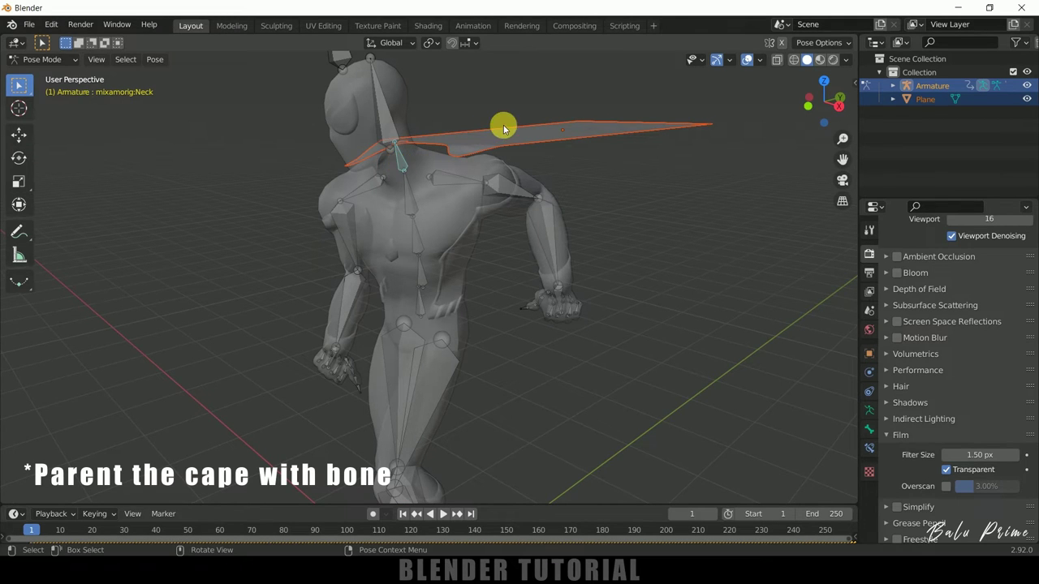
{"action": "middle_click_drag", "start_coordinate": [568, 218], "coordinate": [476, 246]}
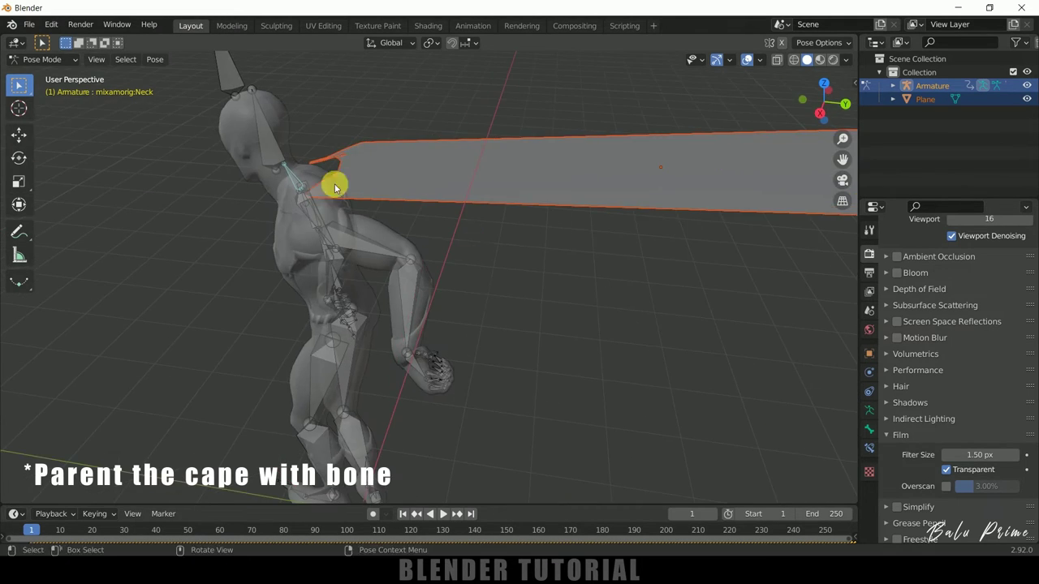
{"action": "middle_click_drag", "start_coordinate": [339, 270], "coordinate": [482, 232]}
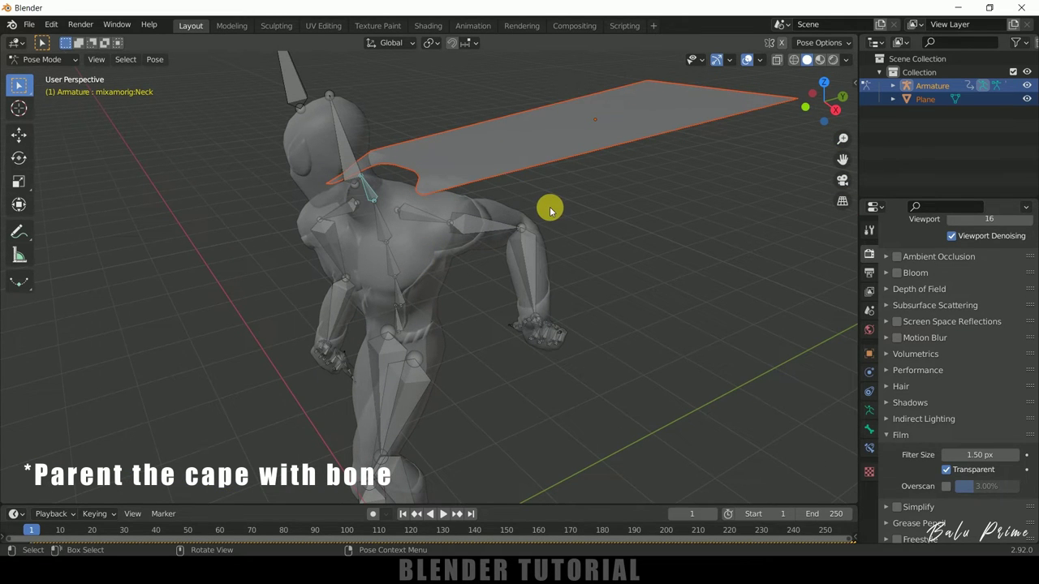
Parent the cape to the Neck bone using Ctrl+P > Bone, then return to Object Mode.
{"action": "key", "text": "ctrl+p"}
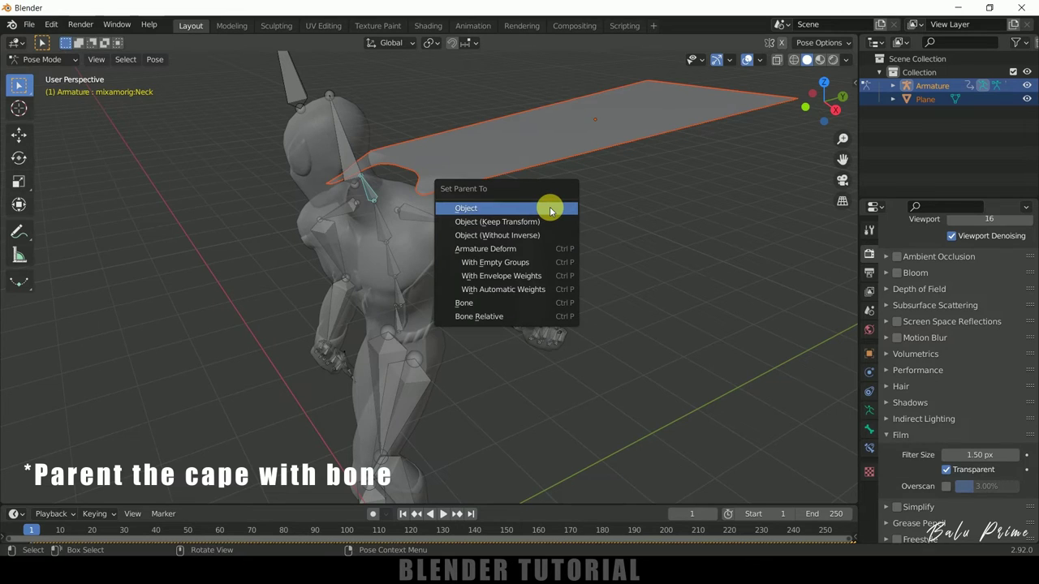
{"action": "left_click", "coordinate": [499, 304]}
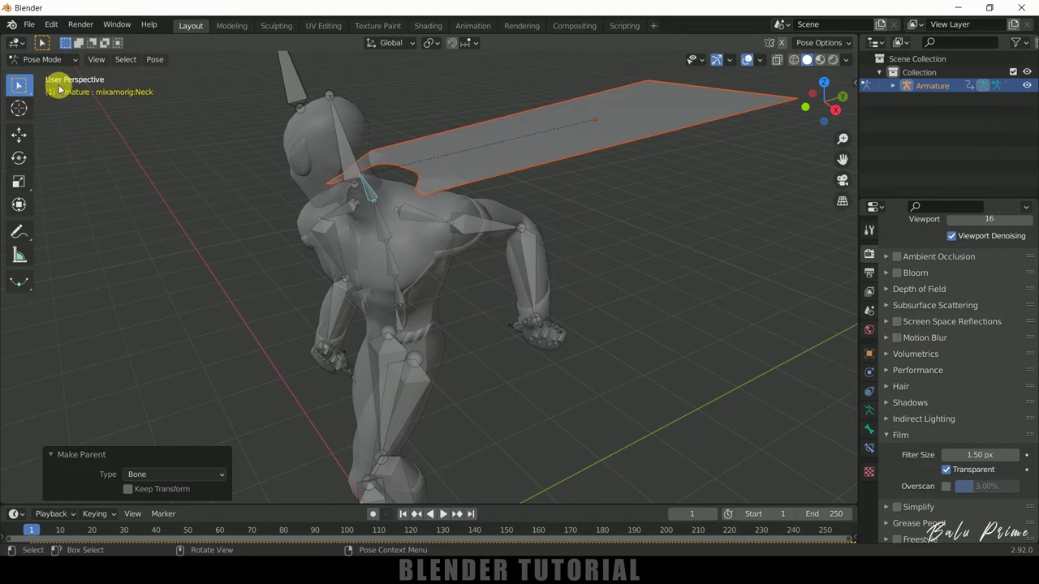
{"action": "left_click", "coordinate": [46, 60]}
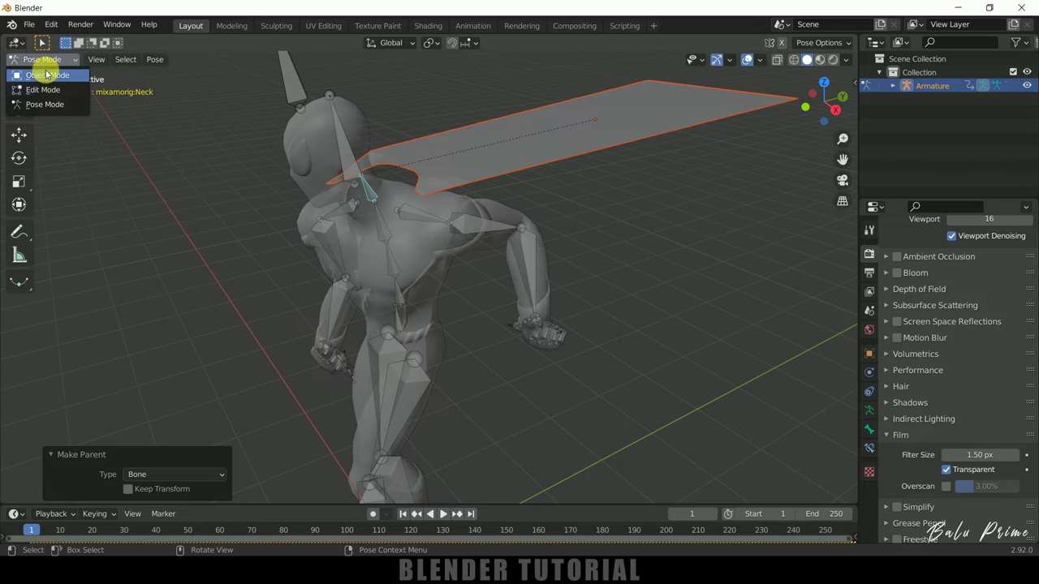
{"action": "left_click", "coordinate": [45, 75]}
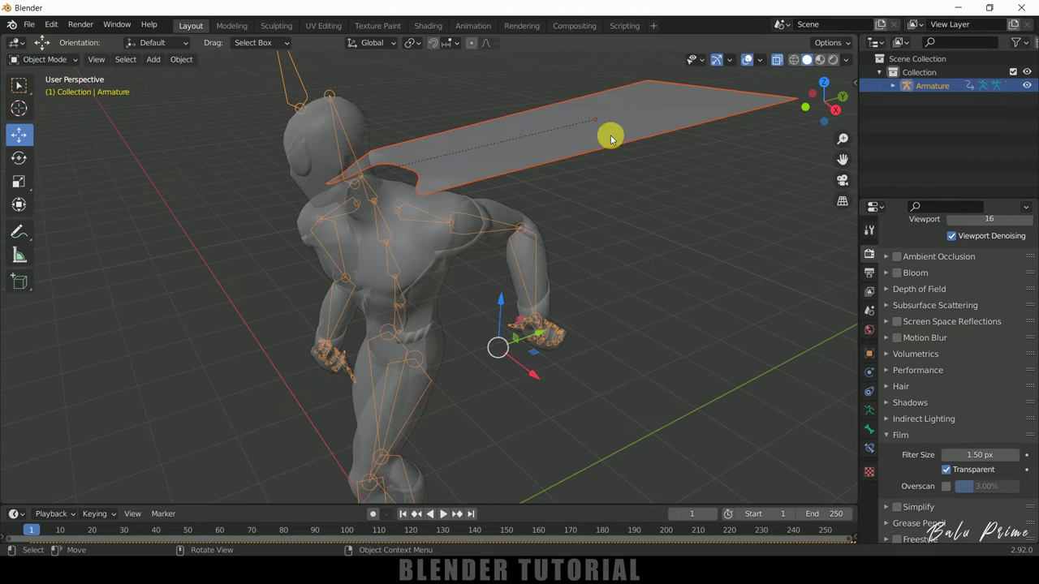
Turn off X-ray and play the animation to check the cape follows the character.
{"action": "left_click", "coordinate": [778, 59]}
{"action": "middle_click_drag", "start_coordinate": [710, 187], "coordinate": [473, 139]}
{"action": "left_click", "coordinate": [621, 287]}
{"action": "middle_click_drag", "start_coordinate": [622, 287], "coordinate": [508, 428]}
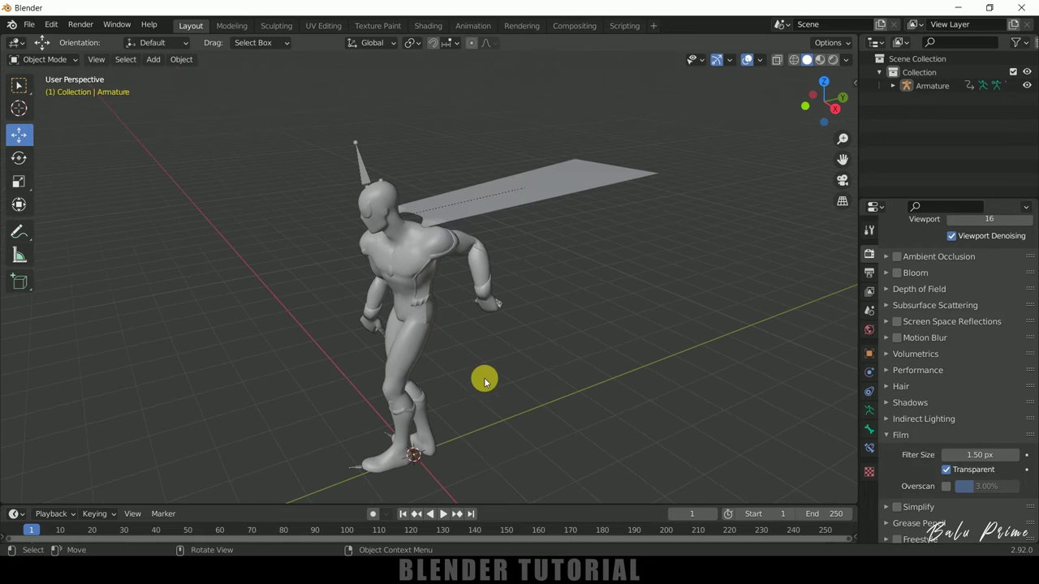
{"action": "scroll", "coordinate": [484, 380], "scroll_direction": "down", "scroll_amount": 2}
{"action": "left_click", "coordinate": [446, 514]}
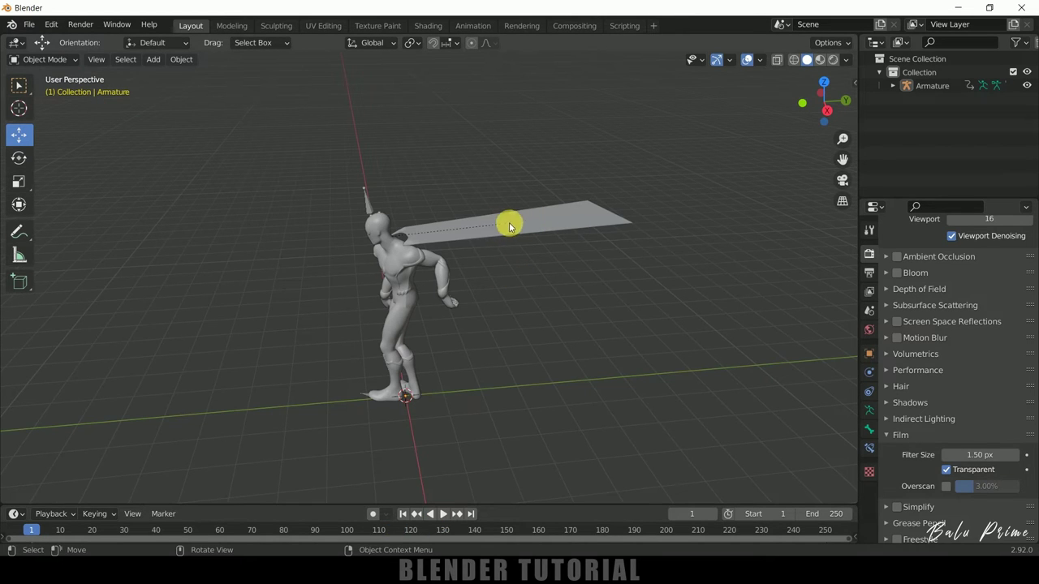
{"action": "middle_click_drag", "start_coordinate": [538, 312], "coordinate": [586, 309]}
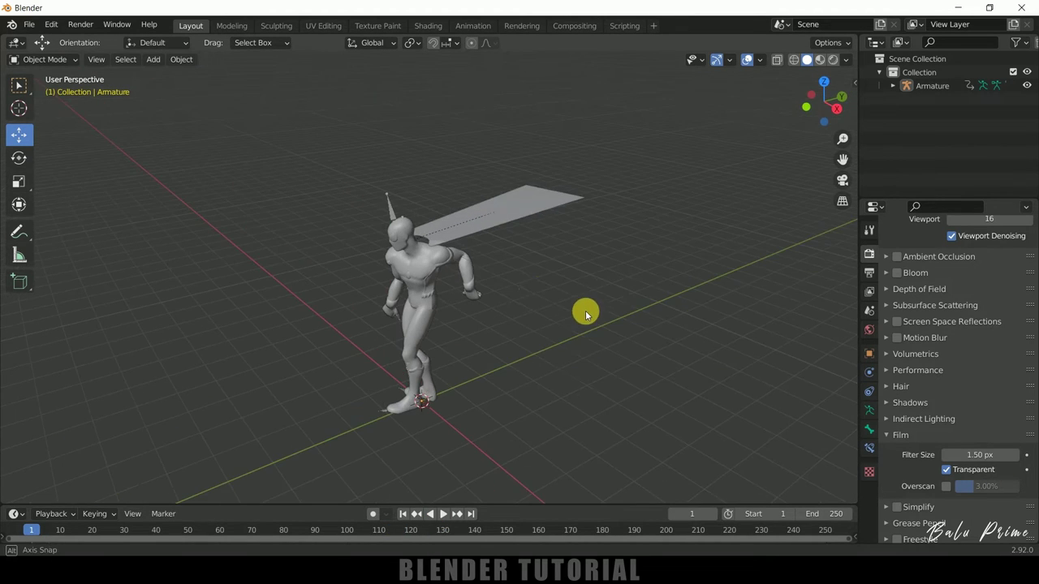
Hide the armature in the Outliner and select the cape plane.
{"action": "left_click", "coordinate": [393, 203]}
{"action": "left_click", "coordinate": [893, 85]}
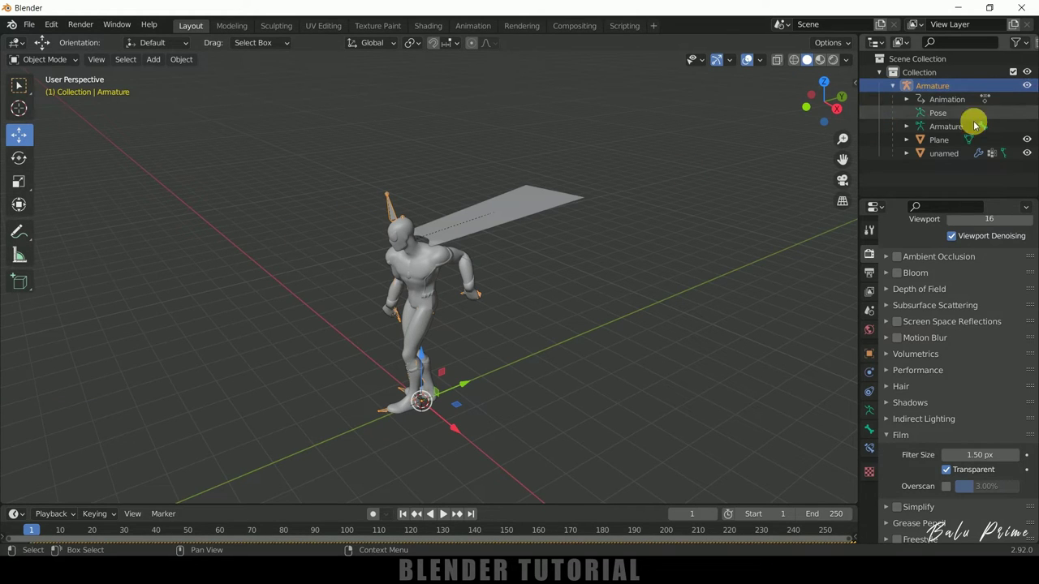
{"action": "left_click", "coordinate": [1027, 86]}
{"action": "middle_click_drag", "start_coordinate": [661, 287], "coordinate": [635, 339]}
{"action": "left_click", "coordinate": [494, 238]}
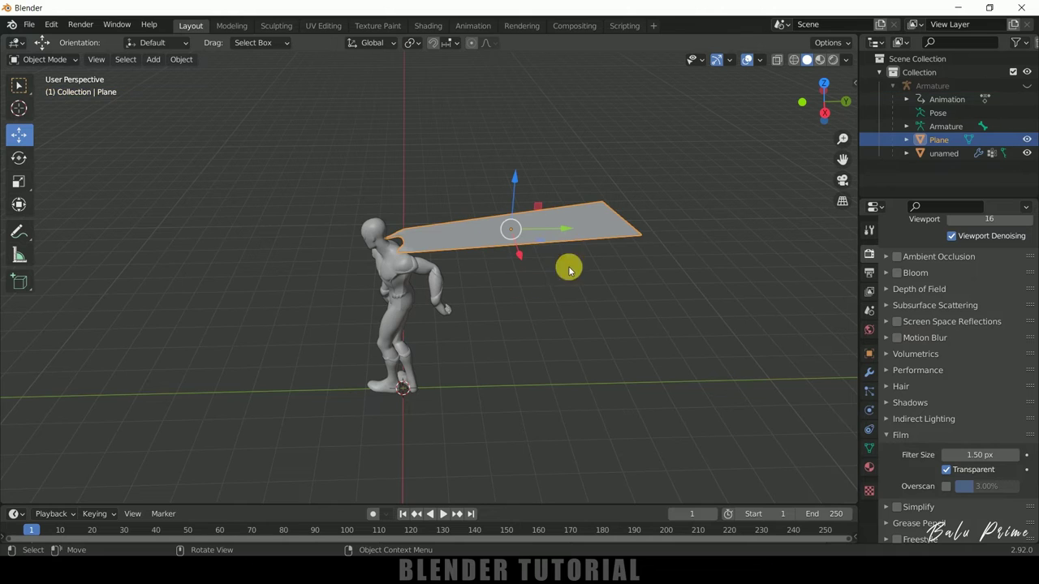
Give the plane Cloth physics with the Silk preset and Self Collisions enabled.
{"action": "left_click", "coordinate": [869, 412]}
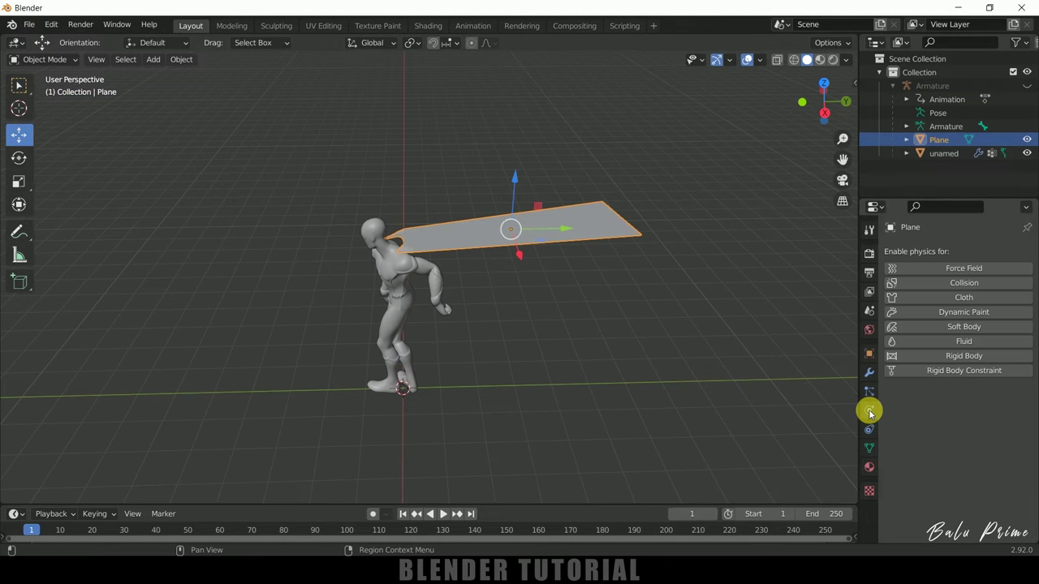
{"action": "left_click", "coordinate": [952, 299]}
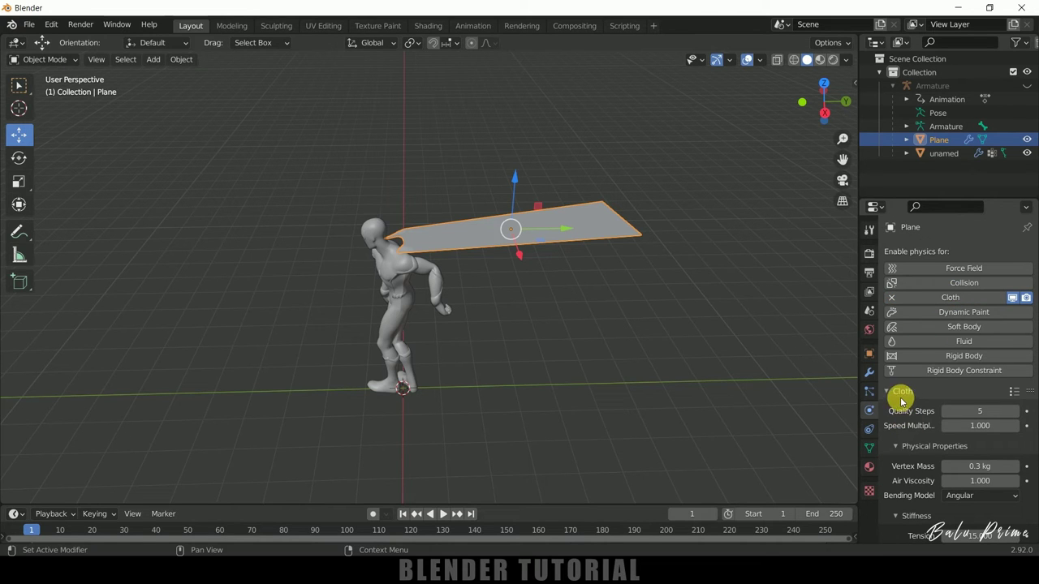
{"action": "left_click", "coordinate": [1014, 396]}
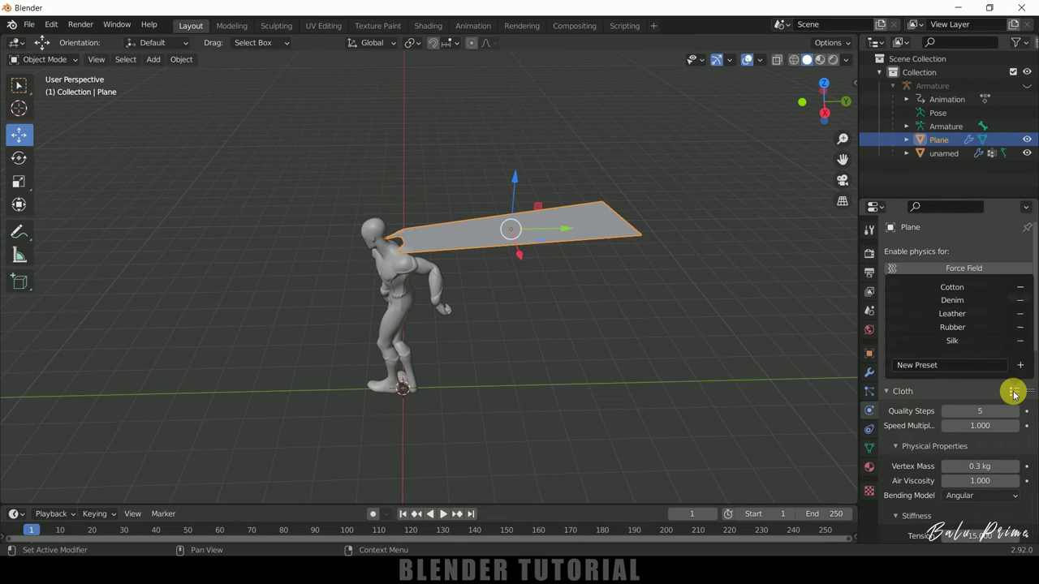
{"action": "left_click", "coordinate": [962, 345]}
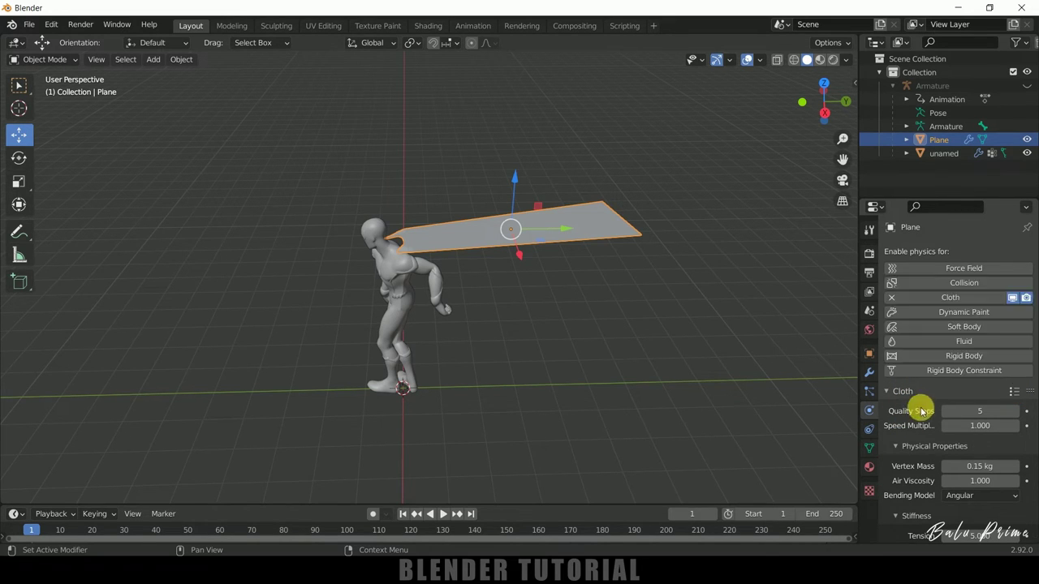
{"action": "left_click", "coordinate": [1012, 395]}
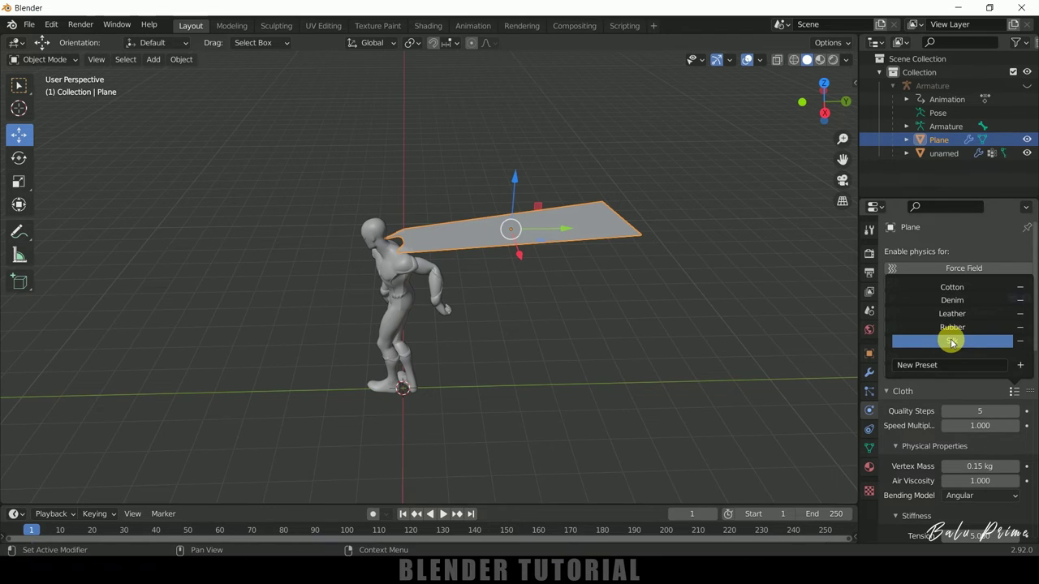
{"action": "scroll", "coordinate": [905, 425], "scroll_direction": "down", "scroll_amount": 7}
{"action": "scroll", "coordinate": [906, 426], "scroll_direction": "down", "scroll_amount": 10}
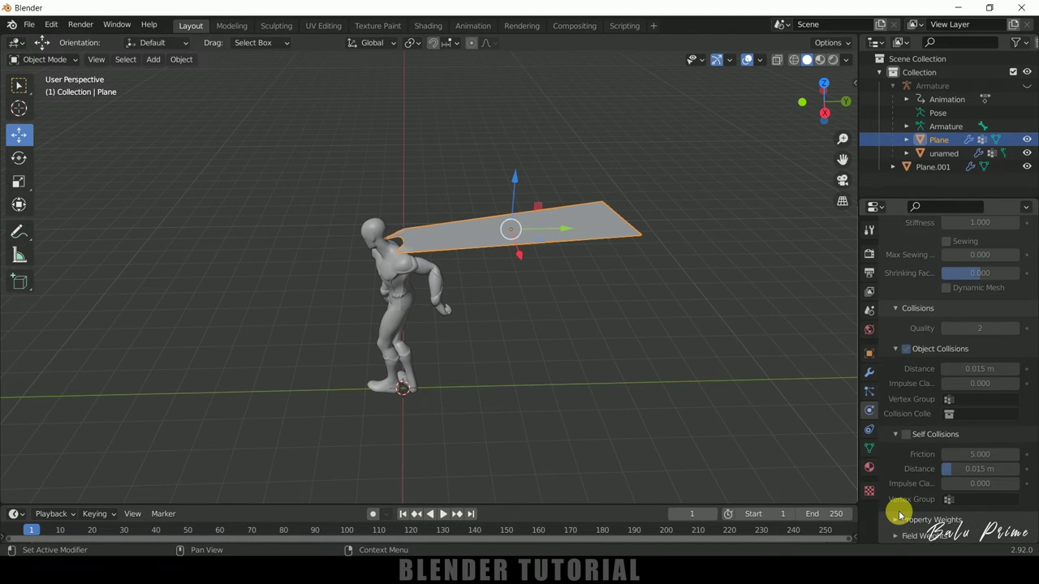
{"action": "left_click", "coordinate": [905, 437]}
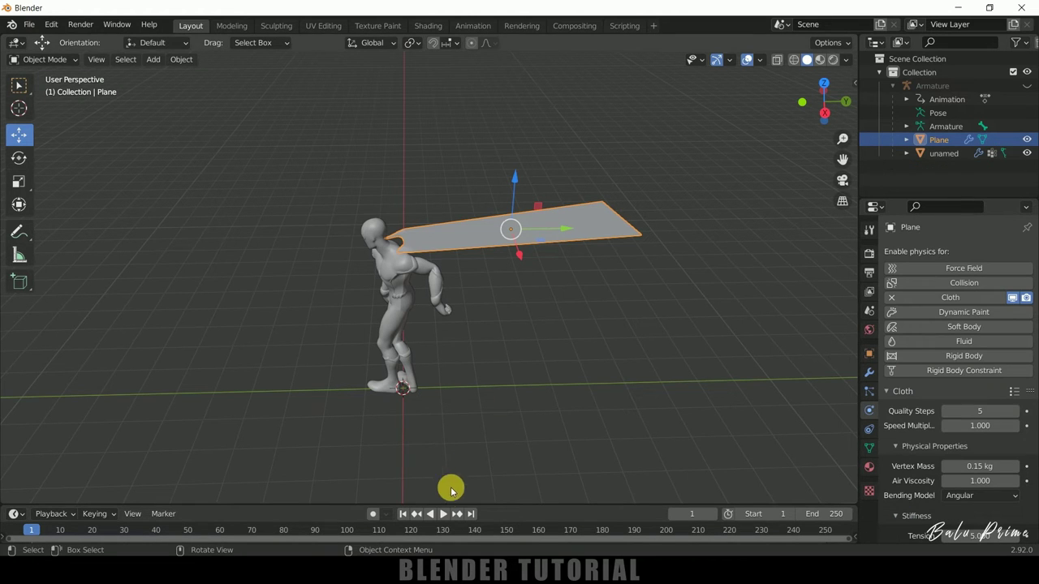
Play the cloth simulation, pause at frame 53, and rewind to frame 1.
{"action": "left_click", "coordinate": [444, 514]}
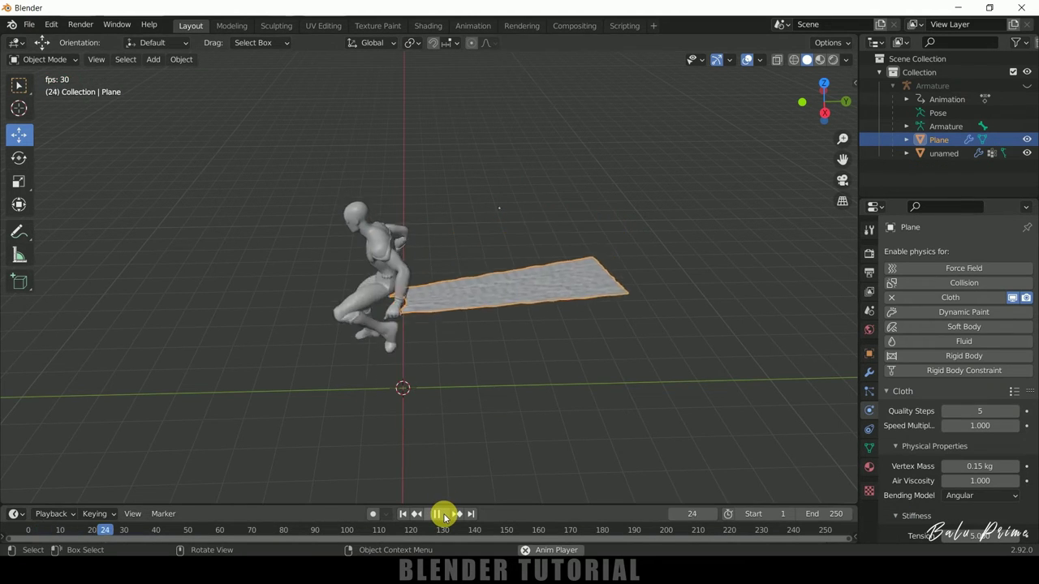
{"action": "left_click", "coordinate": [441, 514]}
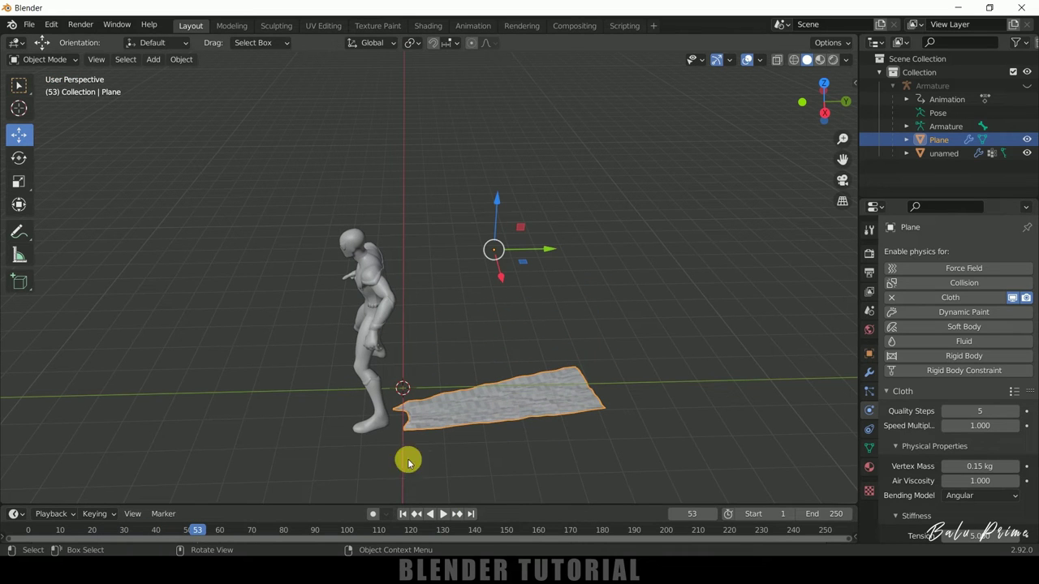
{"action": "left_click", "coordinate": [402, 514]}
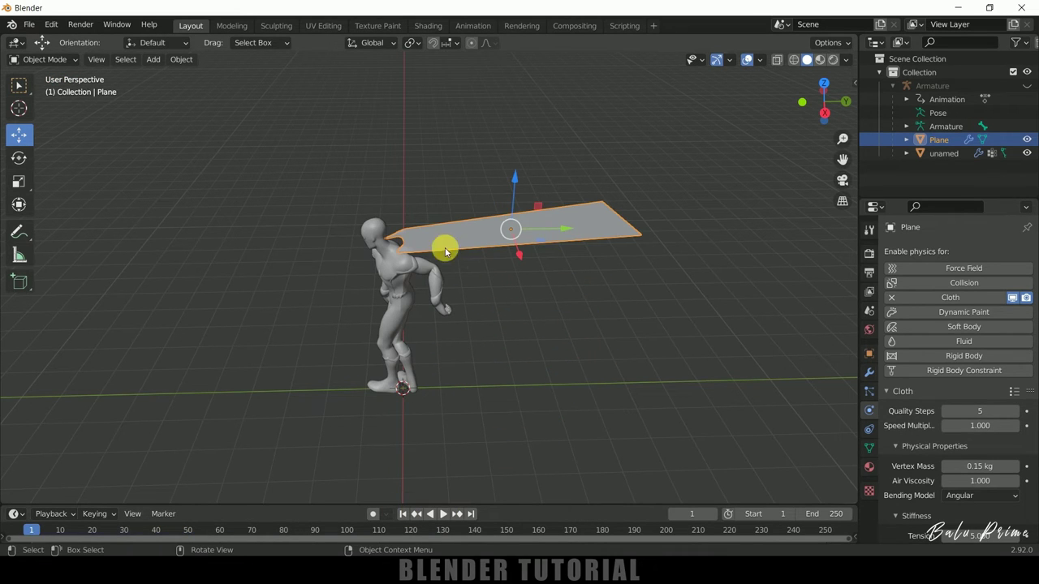
{"action": "middle_click_drag", "start_coordinate": [473, 336], "coordinate": [561, 235]}
In Edit Mode, select the cape vertices resting on both shoulders.
{"action": "left_click", "coordinate": [594, 232]}
{"action": "left_click", "coordinate": [452, 211]}
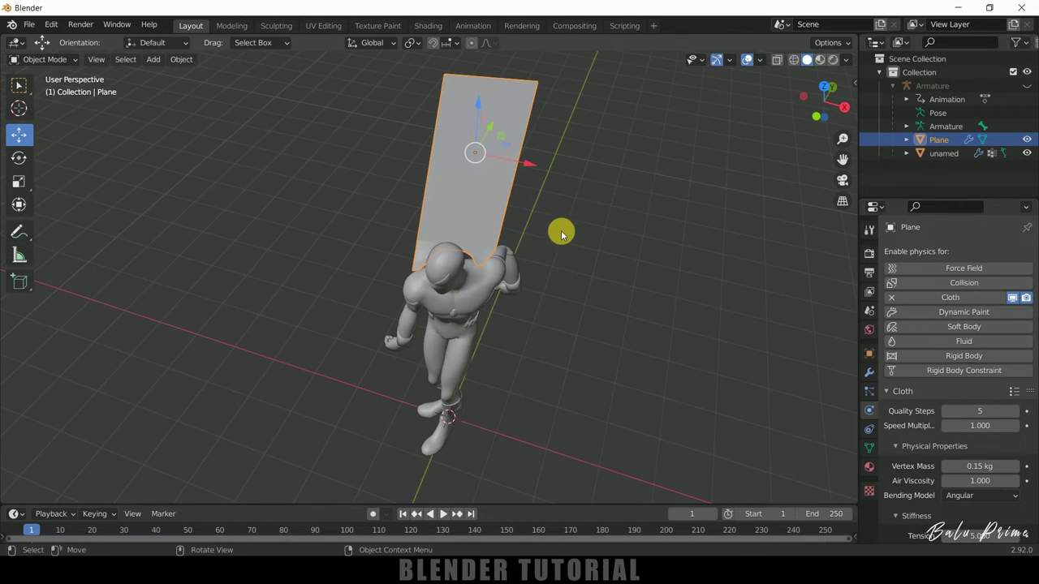
{"action": "key", "text": "Tab"}
{"action": "scroll", "coordinate": [538, 292], "scroll_direction": "up", "scroll_amount": 3}
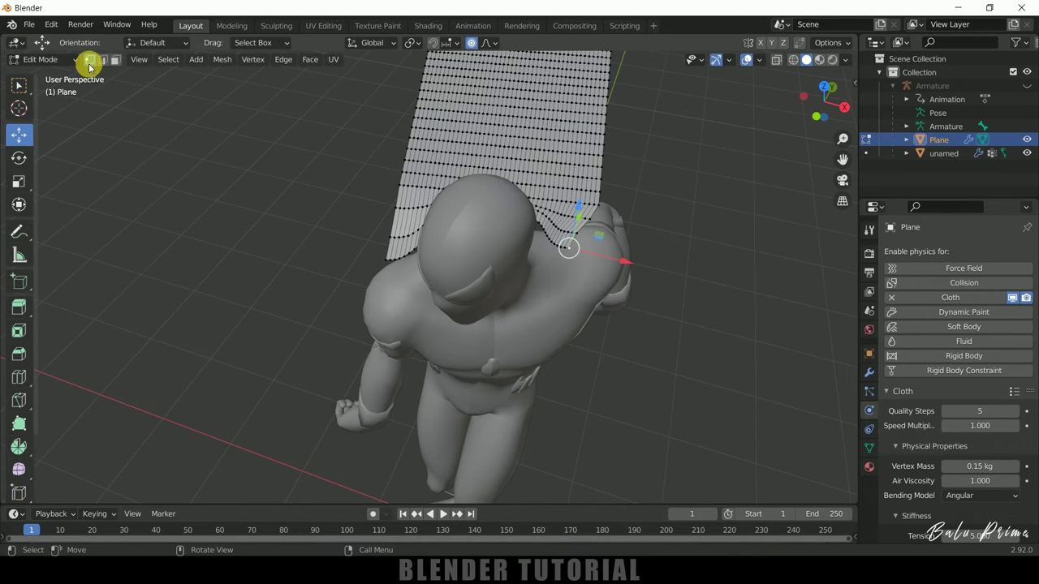
{"action": "middle_click_drag", "start_coordinate": [301, 232], "coordinate": [311, 255]}
{"action": "mouse_move", "coordinate": [394, 317]}
{"action": "left_mouse_down"}
{"action": "mouse_move", "coordinate": [413, 327]}
{"action": "mouse_move", "coordinate": [397, 324]}
{"action": "left_mouse_up"}
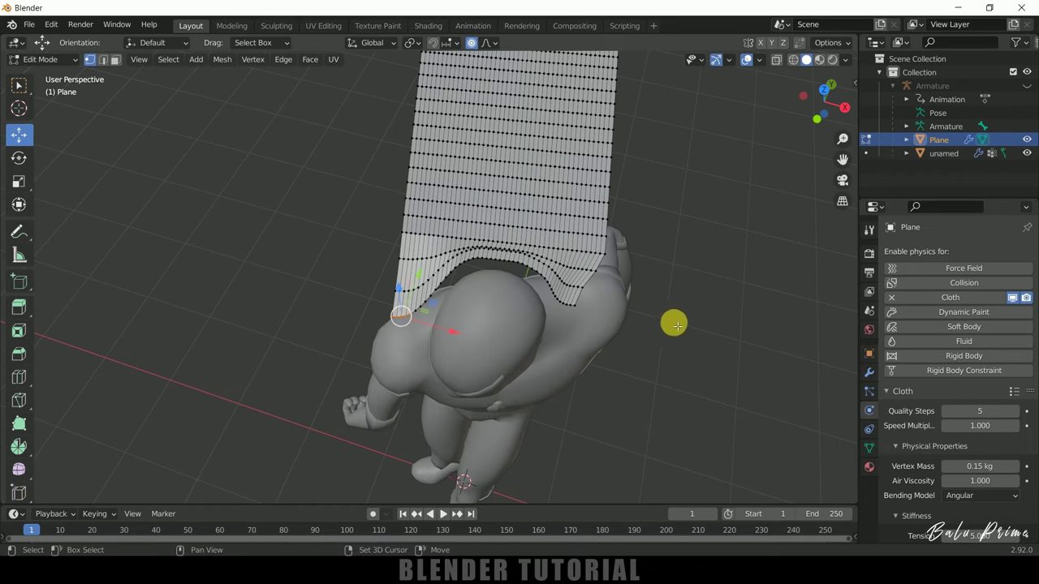
{"action": "left_click_drag", "start_coordinate": [581, 317], "coordinate": [557, 307]}
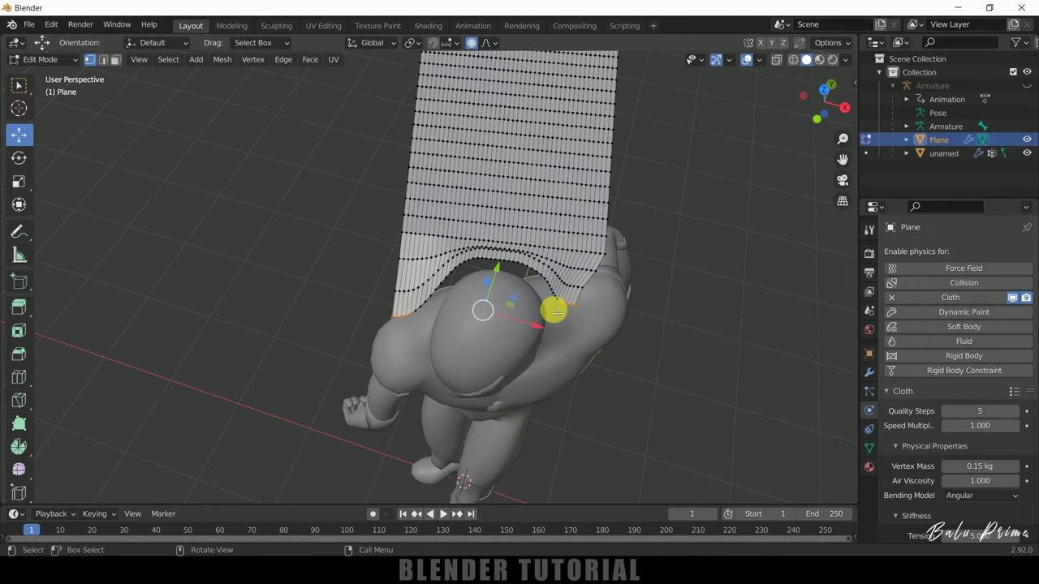
{"action": "middle_click_drag", "start_coordinate": [647, 315], "coordinate": [659, 292]}
Add a vertex group named pins for those vertices and return to Object Mode.
{"action": "left_click", "coordinate": [870, 449]}
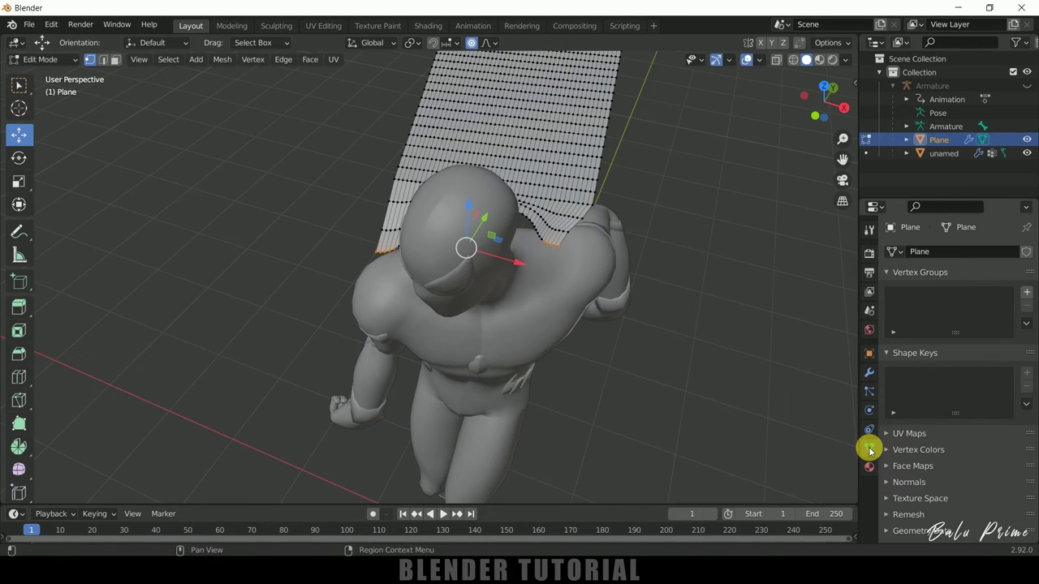
{"action": "left_click", "coordinate": [1027, 294]}
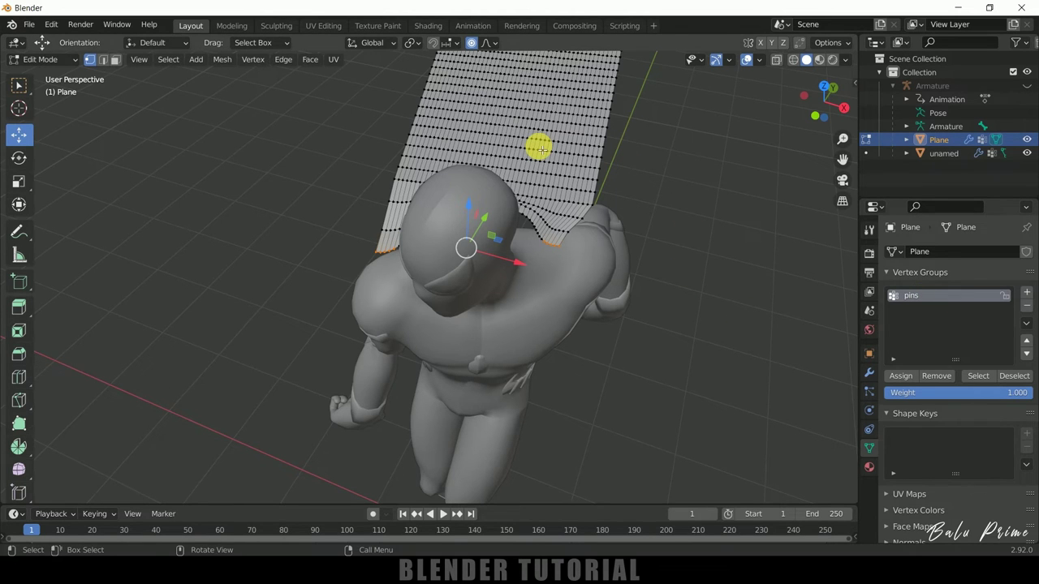
{"action": "key", "text": "Tab"}
{"action": "middle_click_drag", "start_coordinate": [726, 283], "coordinate": [702, 284]}
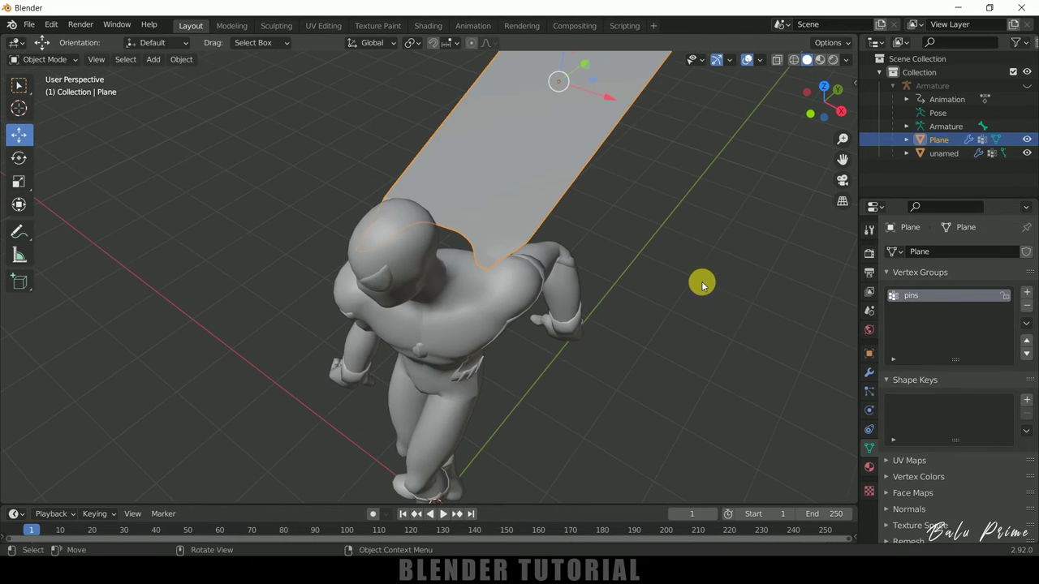
Set the cape cloth's Shape Pin Group to the 'pins' vertex group.
{"action": "left_click", "coordinate": [869, 412]}
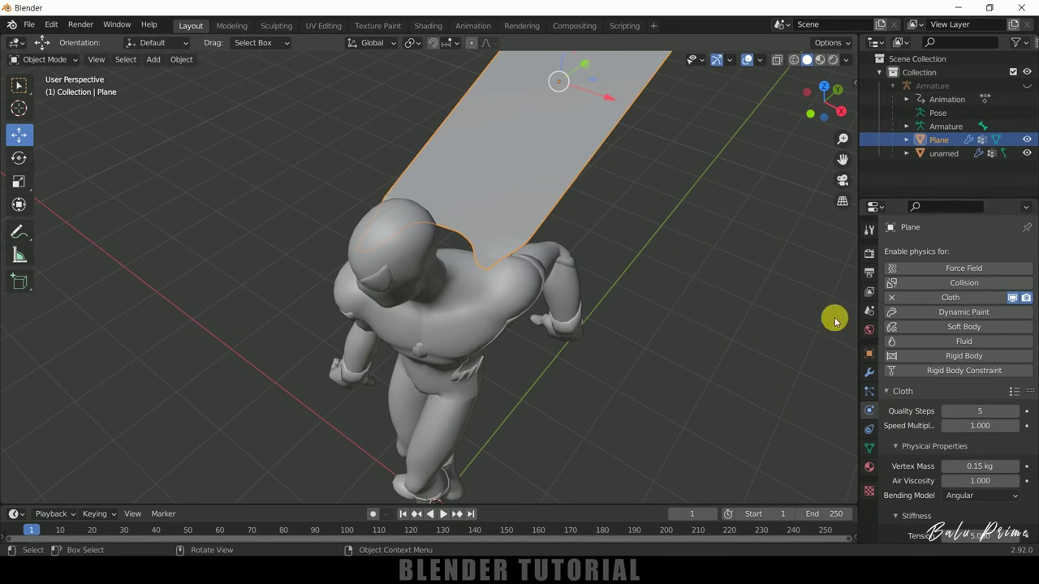
{"action": "scroll", "coordinate": [894, 438], "scroll_direction": "down", "scroll_amount": 6}
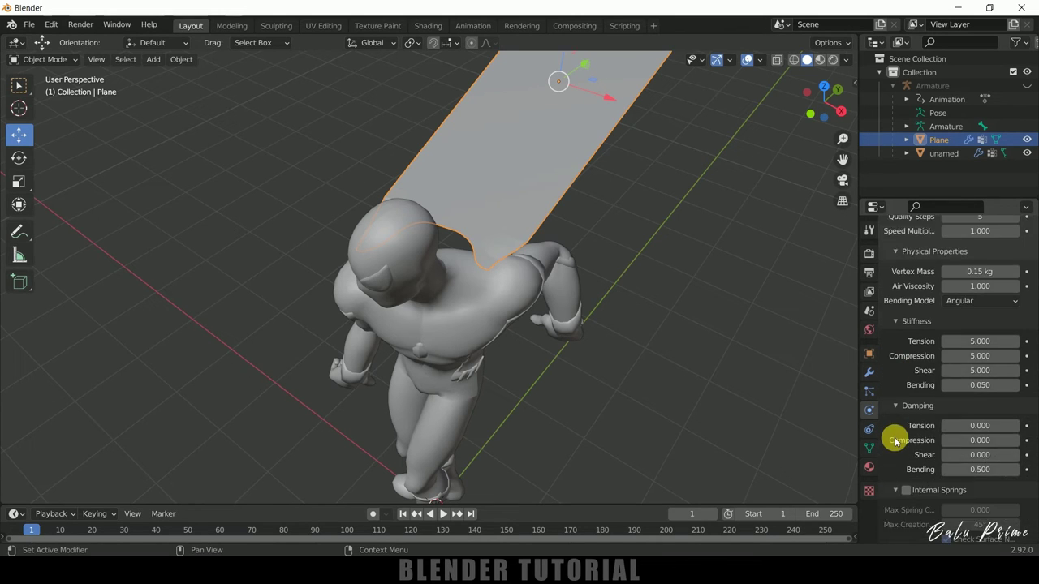
{"action": "scroll", "coordinate": [896, 441], "scroll_direction": "down", "scroll_amount": 8}
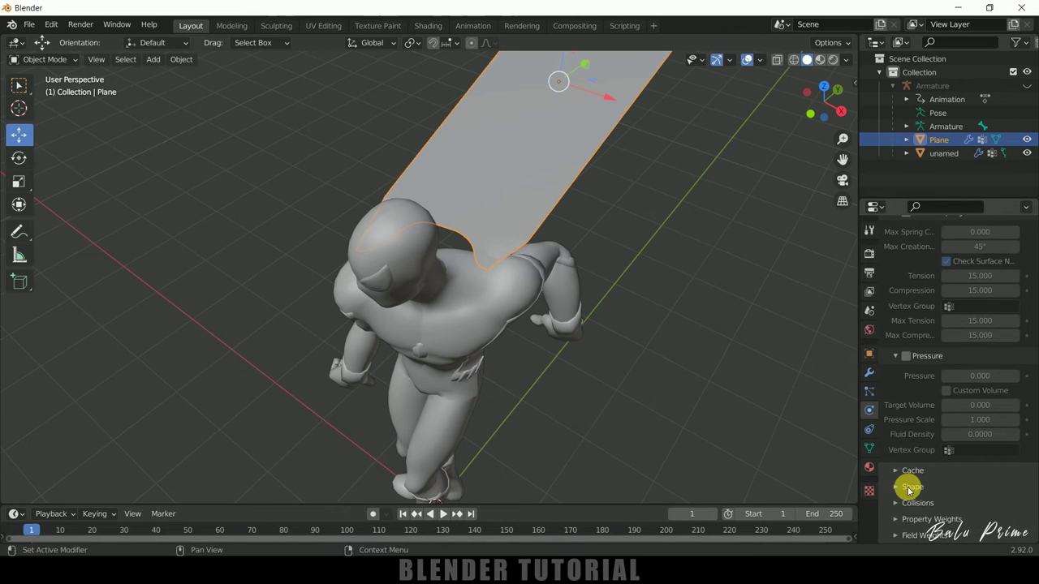
{"action": "left_click", "coordinate": [896, 487]}
{"action": "scroll", "coordinate": [893, 483], "scroll_direction": "down", "scroll_amount": 3}
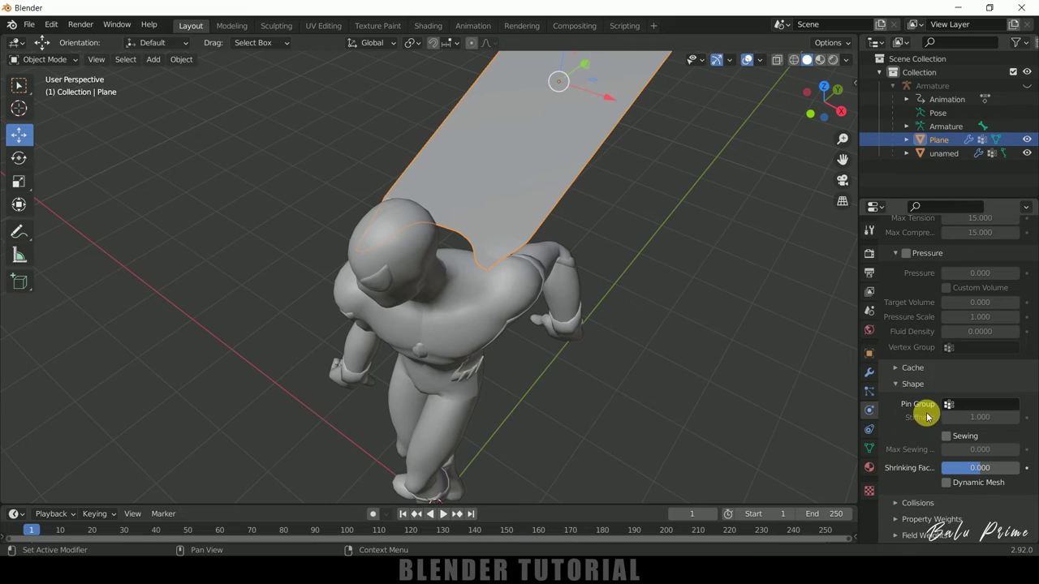
{"action": "left_click", "coordinate": [975, 410]}
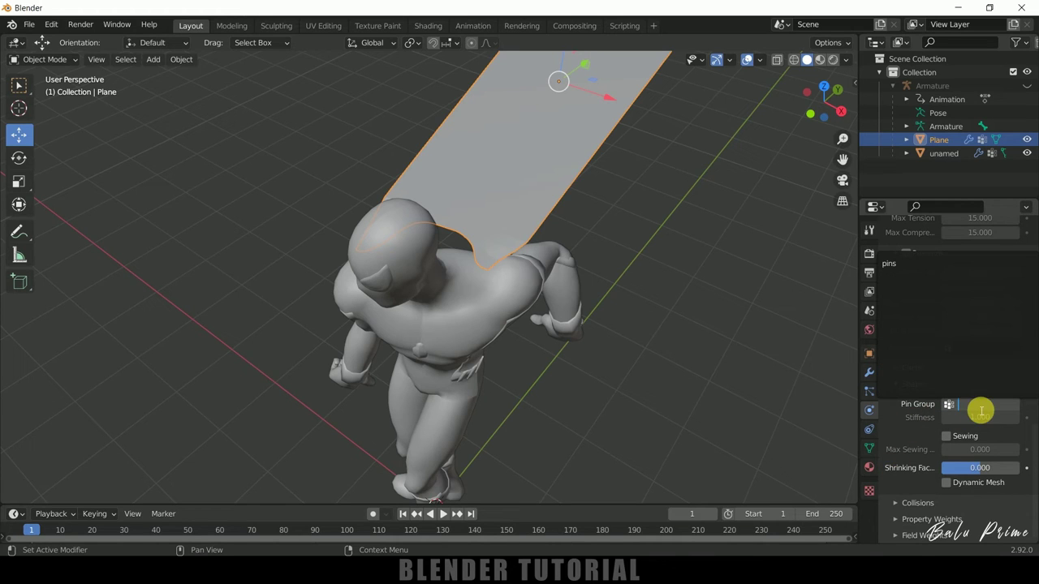
{"action": "left_click", "coordinate": [920, 268]}
{"action": "scroll", "coordinate": [579, 341], "scroll_direction": "down", "scroll_amount": 3}
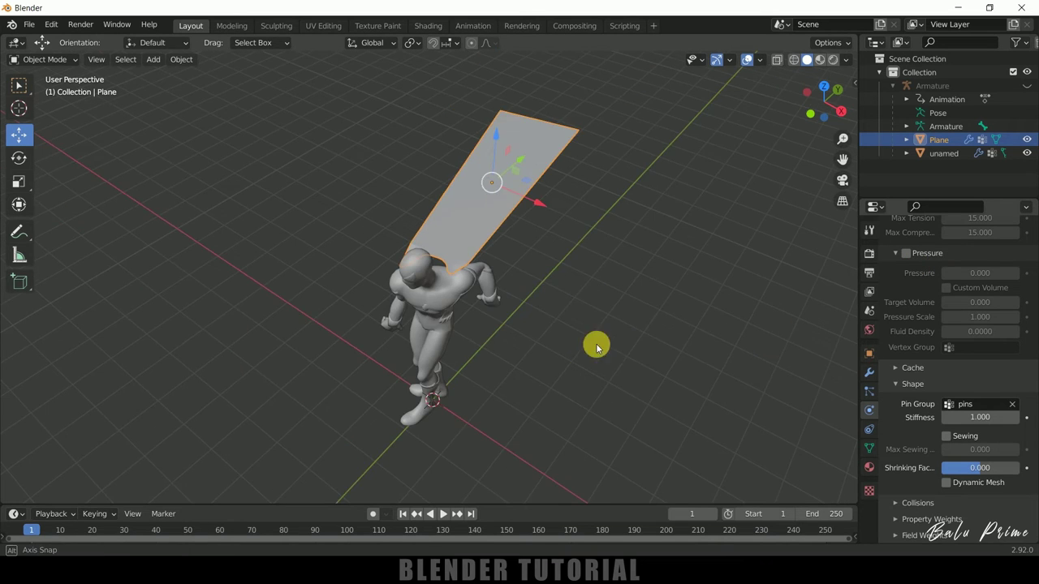
Play the cloth simulation to test the pinning, then rewind to frame 1.
{"action": "middle_click_drag", "start_coordinate": [596, 345], "coordinate": [500, 453]}
{"action": "left_click", "coordinate": [442, 514]}
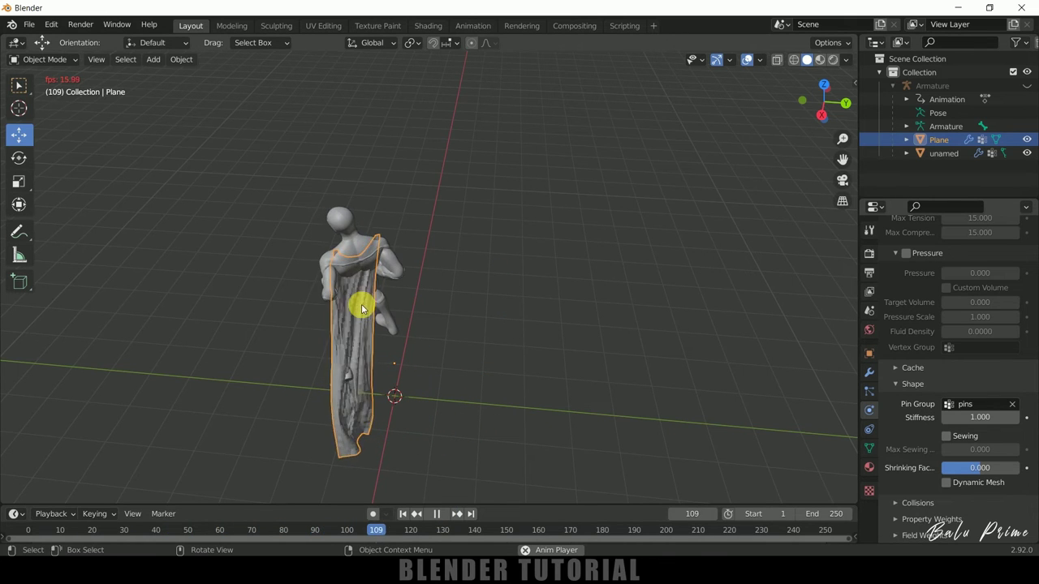
{"action": "left_click", "coordinate": [437, 514]}
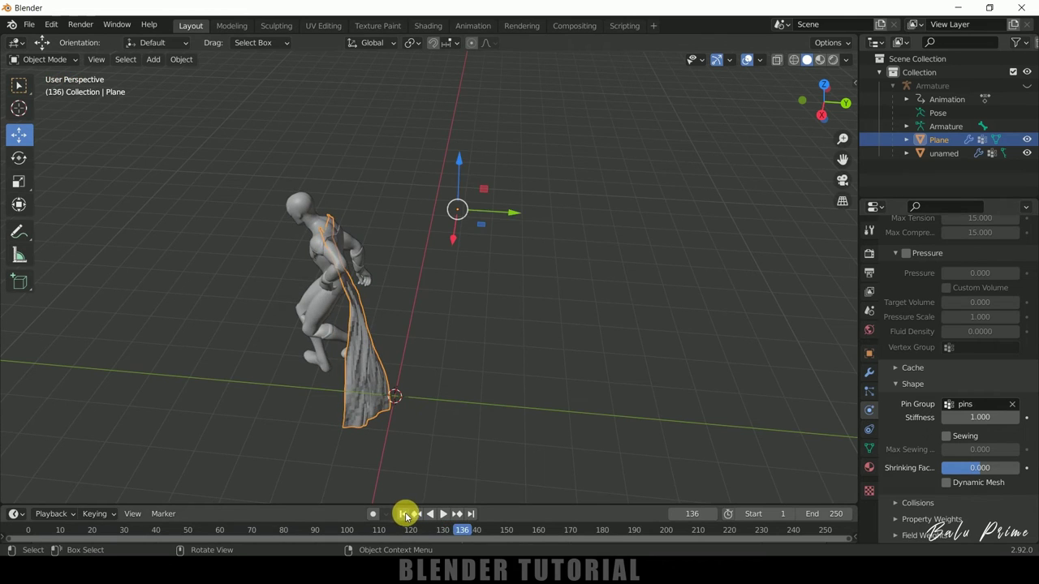
{"action": "left_click", "coordinate": [404, 514]}
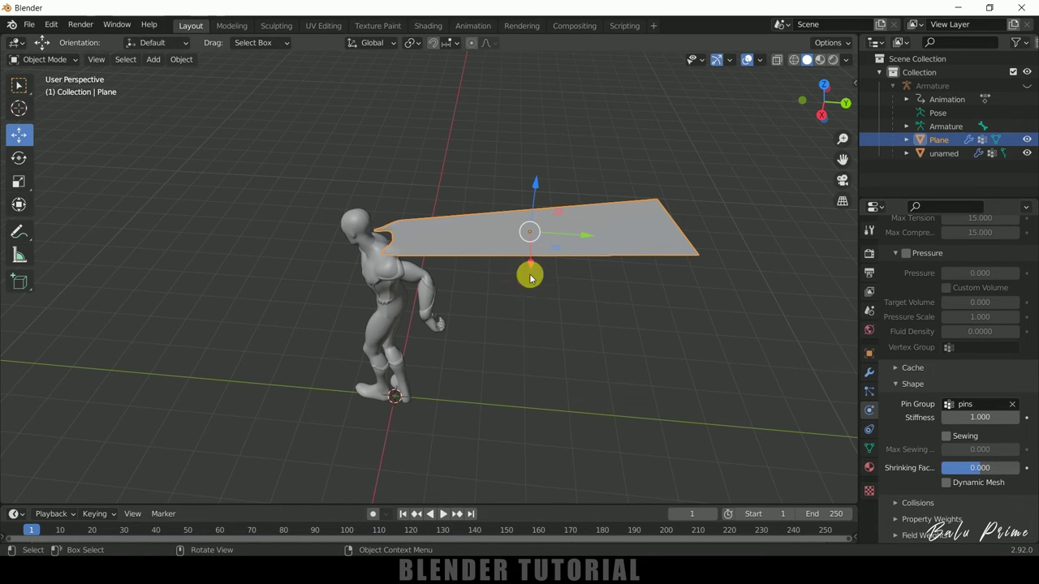
Enable Collision physics on the Spider-Man body mesh.
{"action": "middle_click_drag", "start_coordinate": [522, 343], "coordinate": [543, 320]}
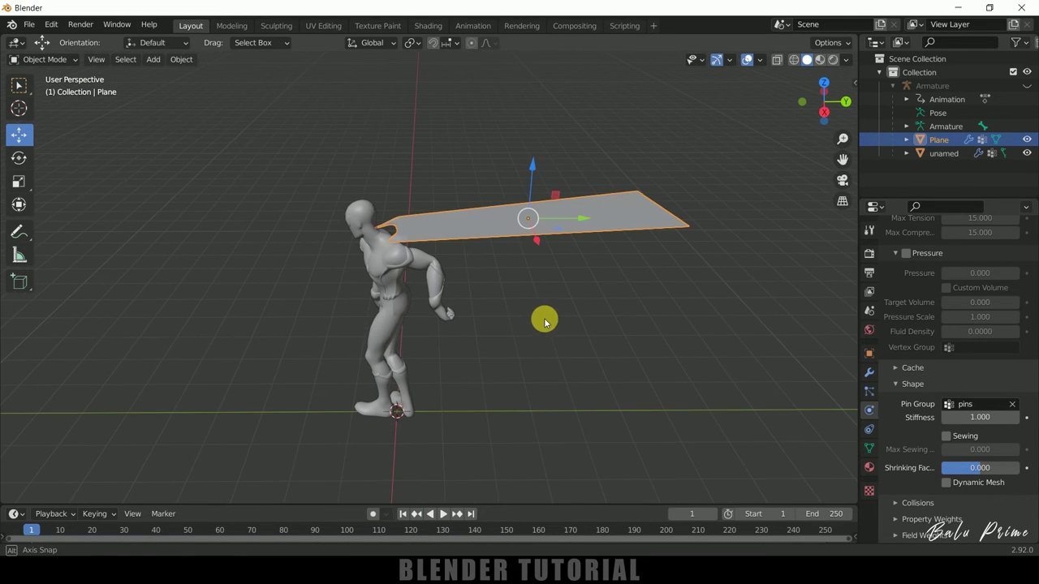
{"action": "left_click", "coordinate": [394, 298]}
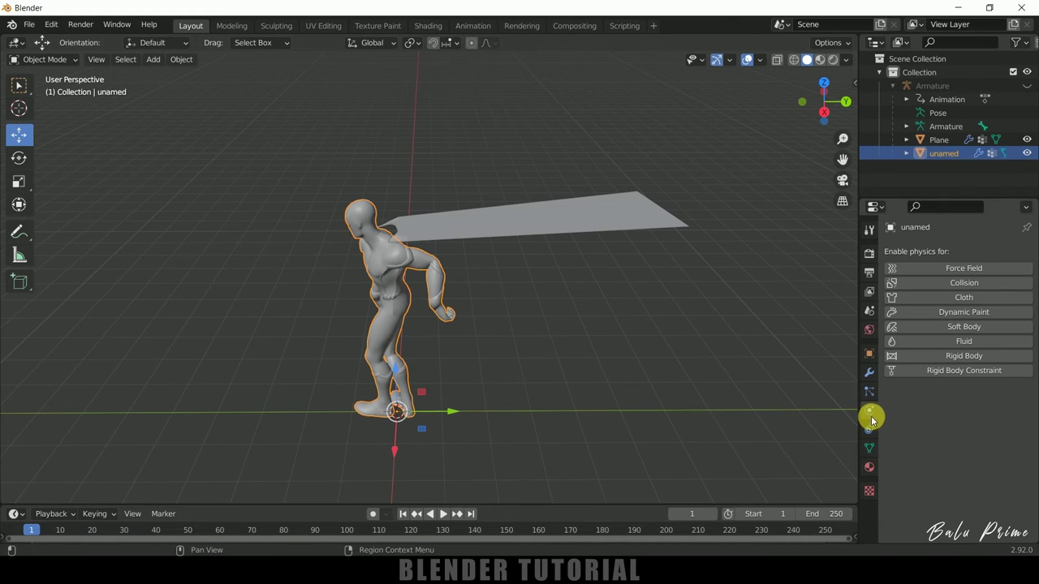
{"action": "left_click", "coordinate": [960, 283]}
Play to frame 60 and inspect the cape draping down Spider-Man's back from behind and side.
{"action": "scroll", "coordinate": [920, 427], "scroll_direction": "down", "scroll_amount": 2}
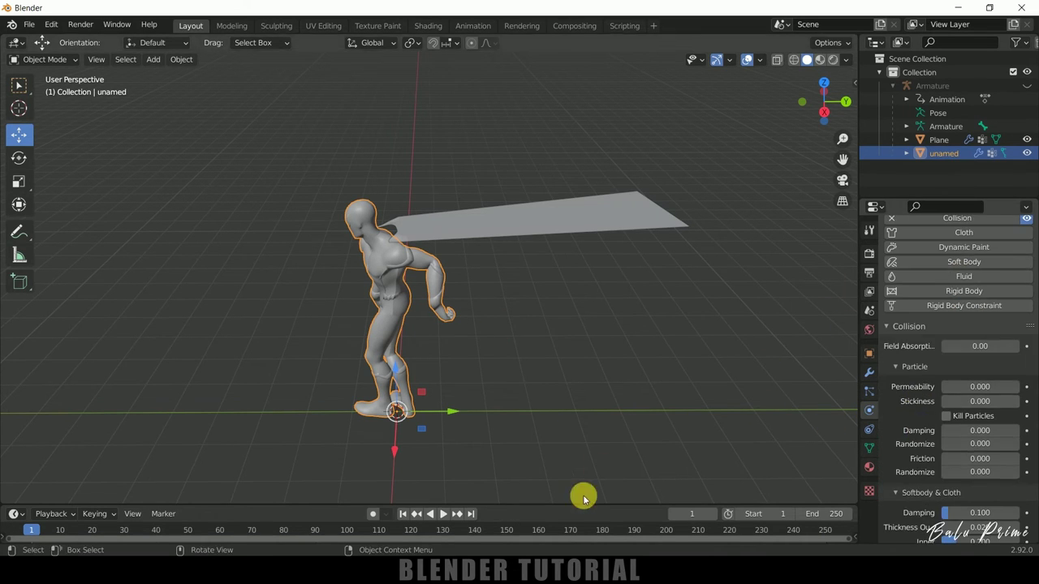
{"action": "left_click", "coordinate": [445, 515]}
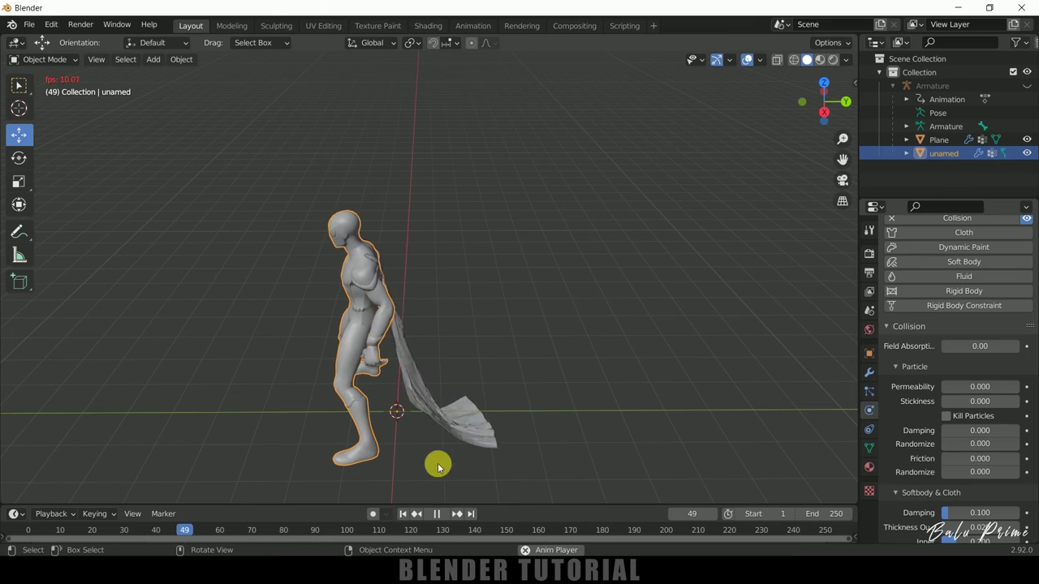
{"action": "left_click", "coordinate": [436, 515]}
{"action": "middle_click_drag", "start_coordinate": [439, 422], "coordinate": [462, 413]}
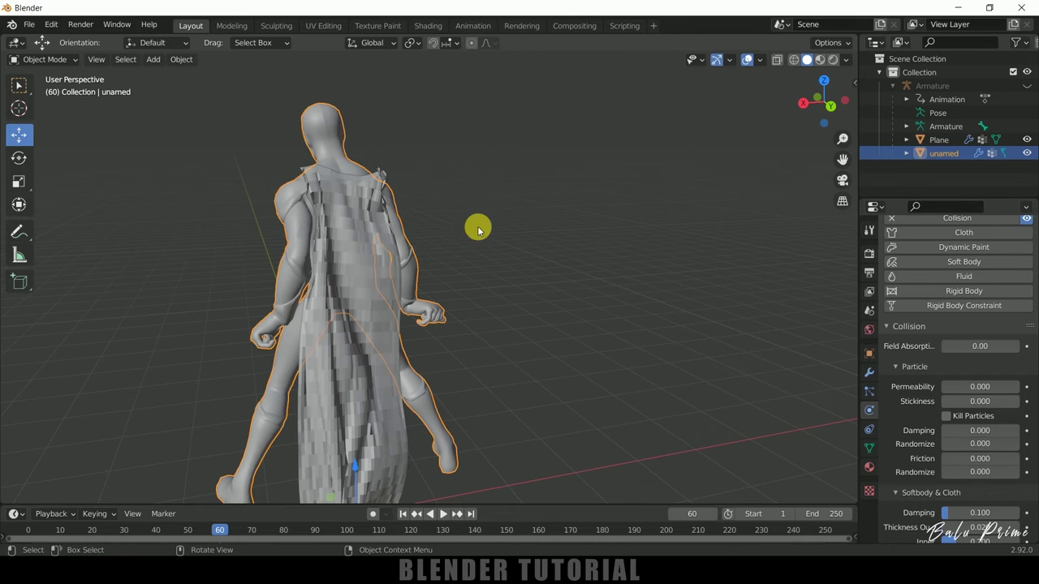
{"action": "middle_click_drag", "start_coordinate": [560, 322], "coordinate": [560, 388]}
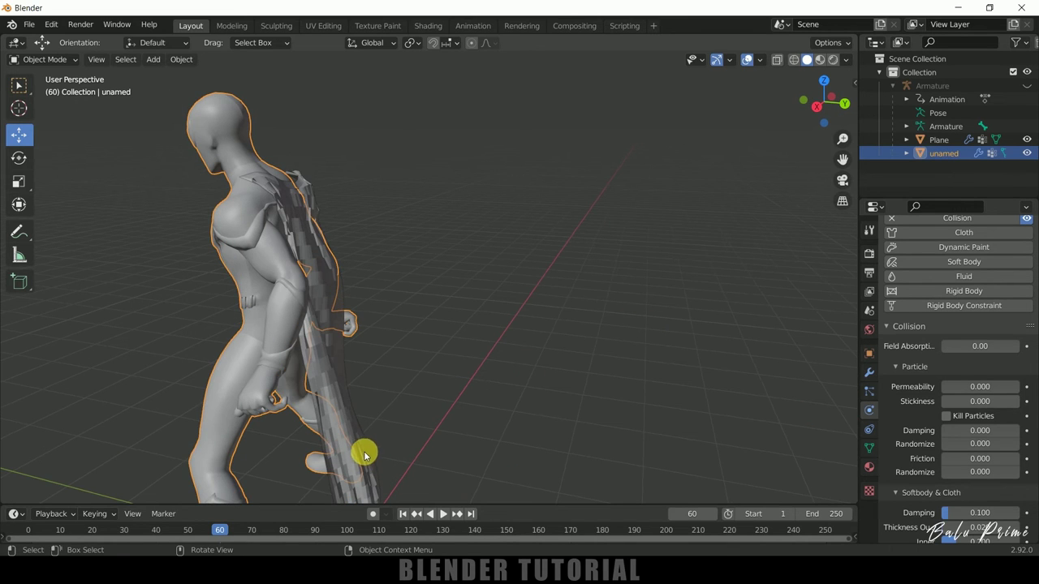
{"action": "left_click", "coordinate": [386, 460]}
{"action": "right_click", "coordinate": [307, 257]}
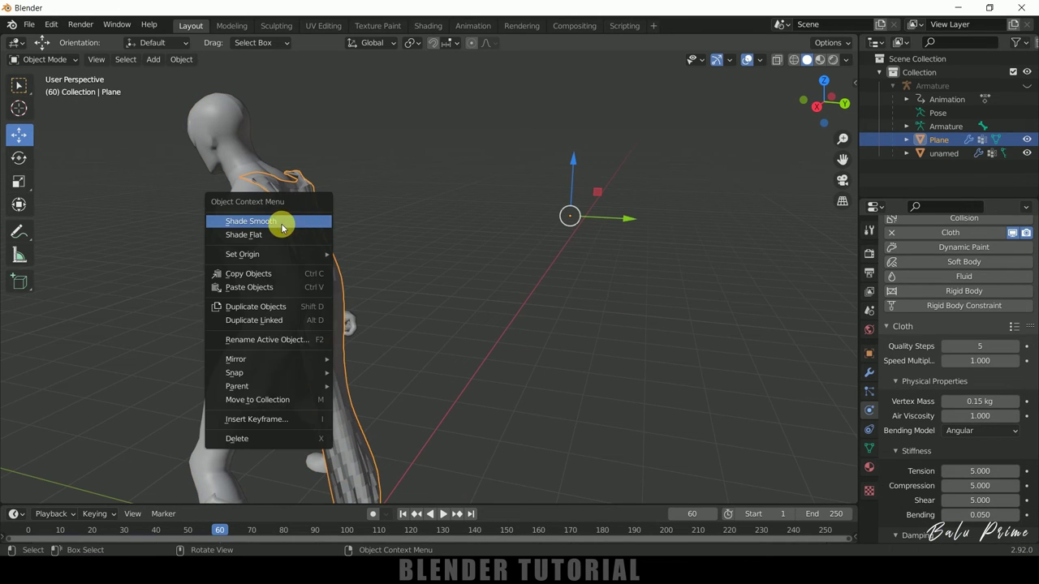
Apply Shade Smooth to the cape and rewind the timeline to frame 1.
{"action": "left_click", "coordinate": [250, 221]}
{"action": "middle_click_drag", "start_coordinate": [506, 297], "coordinate": [392, 314]}
{"action": "middle_click_drag", "start_coordinate": [510, 319], "coordinate": [596, 341]}
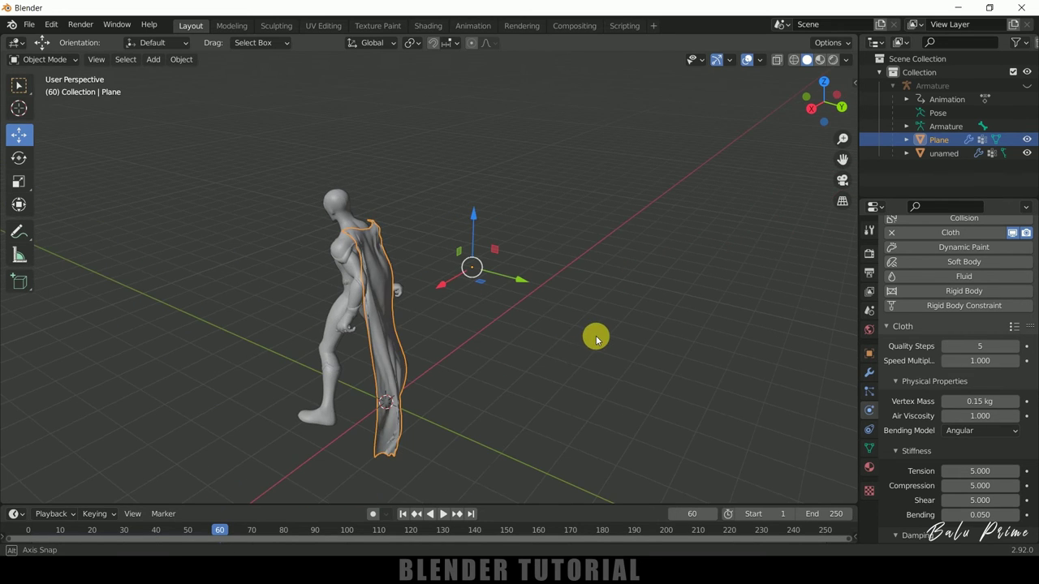
{"action": "left_click", "coordinate": [403, 513]}
{"action": "middle_click_drag", "start_coordinate": [355, 408], "coordinate": [481, 403]}
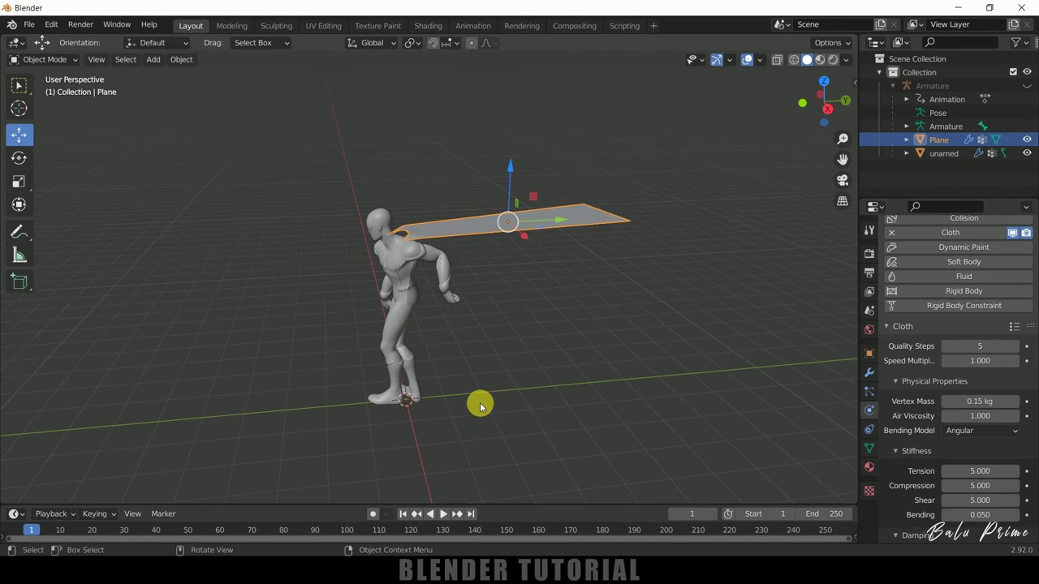
{"action": "left_click", "coordinate": [152, 60]}
Add a floor plane, Plane.001, scaled to 21.153, with Collision physics enabled.
{"action": "mouse_move", "coordinate": [166, 75]}
{"action": "left_click", "coordinate": [292, 76]}
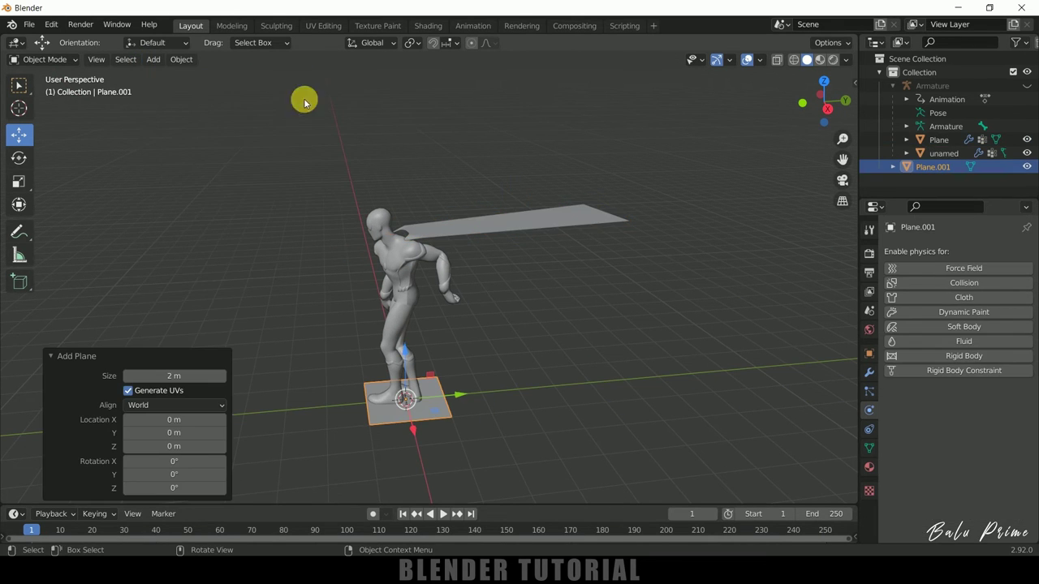
{"action": "key", "text": "s"}
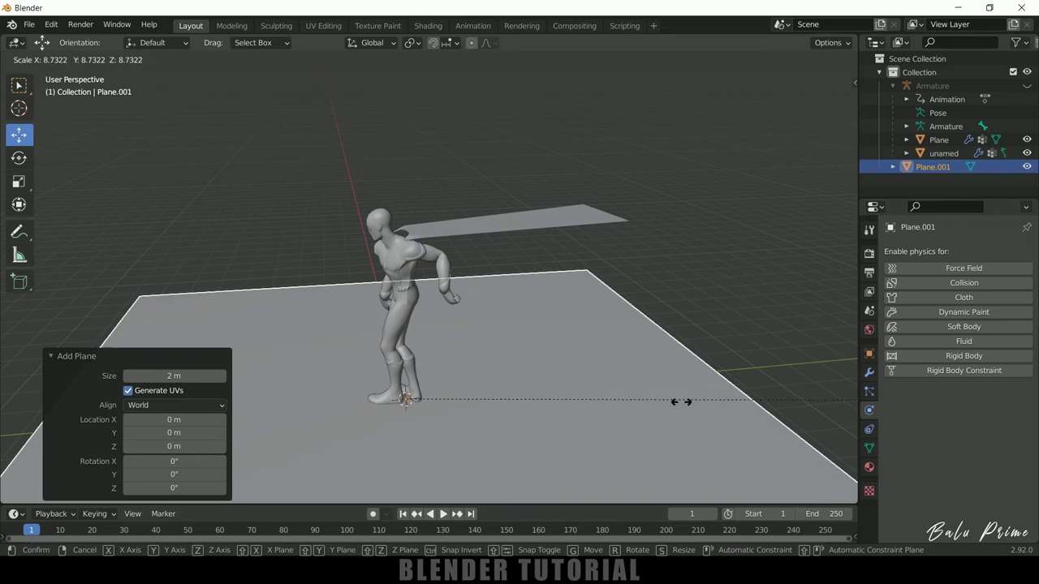
{"action": "left_click", "coordinate": [698, 172]}
{"action": "left_click", "coordinate": [743, 268]}
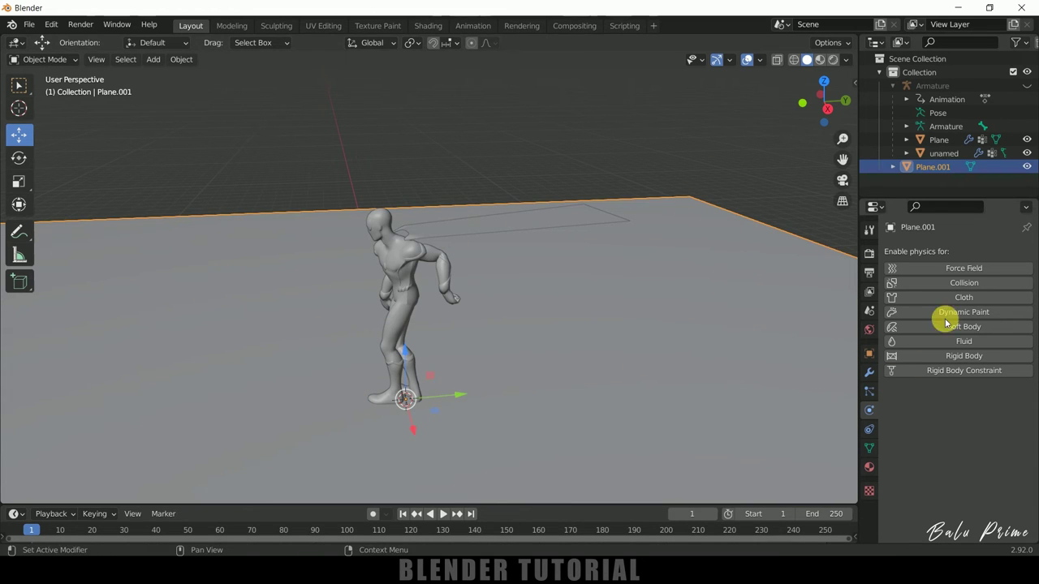
{"action": "left_click", "coordinate": [958, 282]}
{"action": "middle_click_drag", "start_coordinate": [763, 295], "coordinate": [689, 316]}
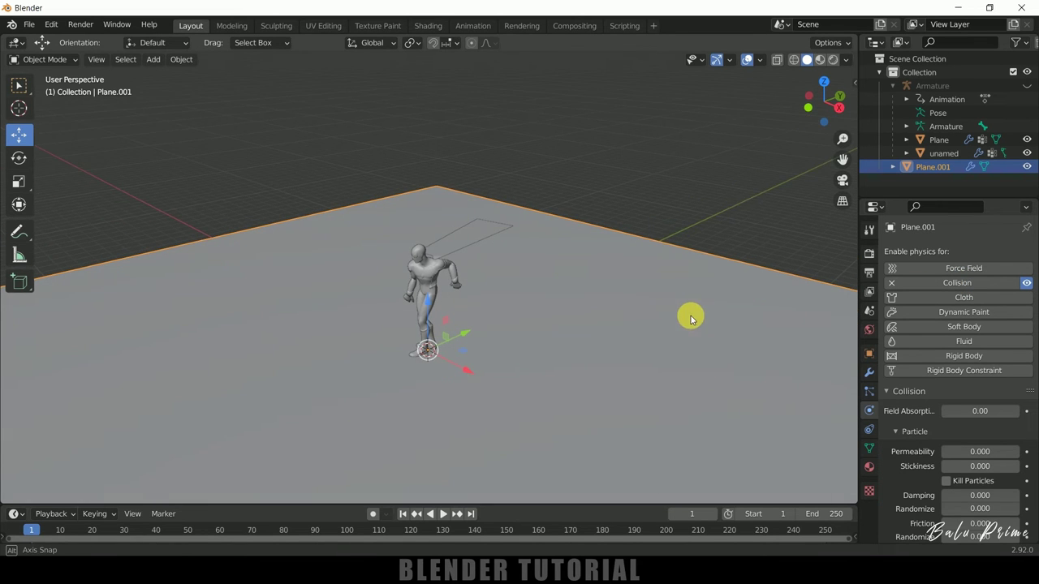
Switch the viewport to Rendered shading and view the character from the side.
{"action": "left_click", "coordinate": [833, 61]}
{"action": "mouse_move", "coordinate": [609, 318]}
{"action": "middle_mouse_down"}
{"action": "mouse_move", "coordinate": [483, 316]}
{"action": "mouse_move", "coordinate": [549, 348]}
{"action": "mouse_move", "coordinate": [436, 367]}
{"action": "mouse_move", "coordinate": [300, 316]}
{"action": "mouse_move", "coordinate": [299, 329]}
{"action": "mouse_move", "coordinate": [269, 303]}
{"action": "mouse_move", "coordinate": [269, 320]}
{"action": "middle_mouse_up"}
{"action": "left_click", "coordinate": [227, 218]}
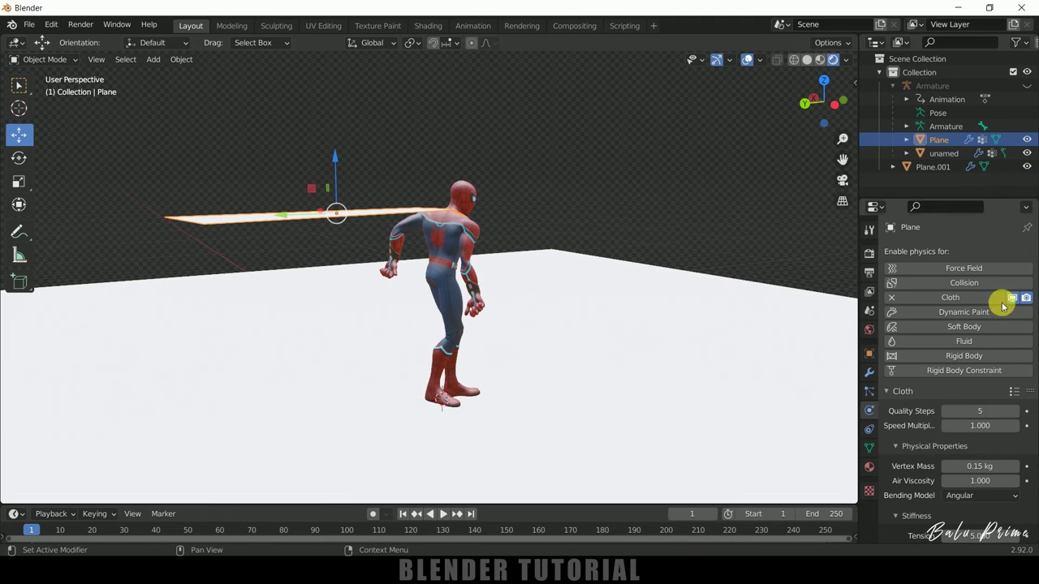
Give the cape a new material, Material.002, with a red base colour.
{"action": "left_click", "coordinate": [869, 468]}
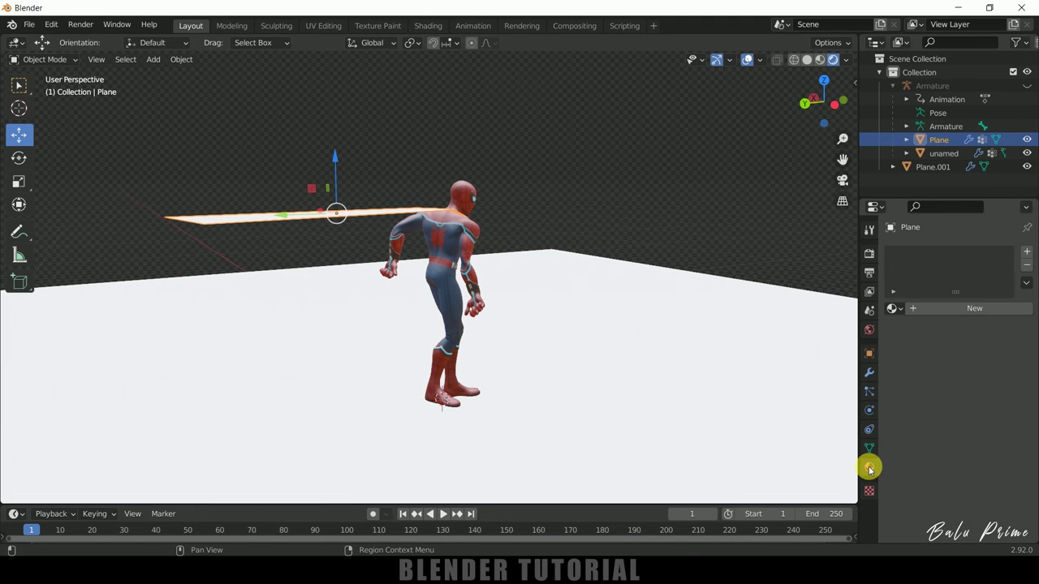
{"action": "left_click", "coordinate": [966, 308]}
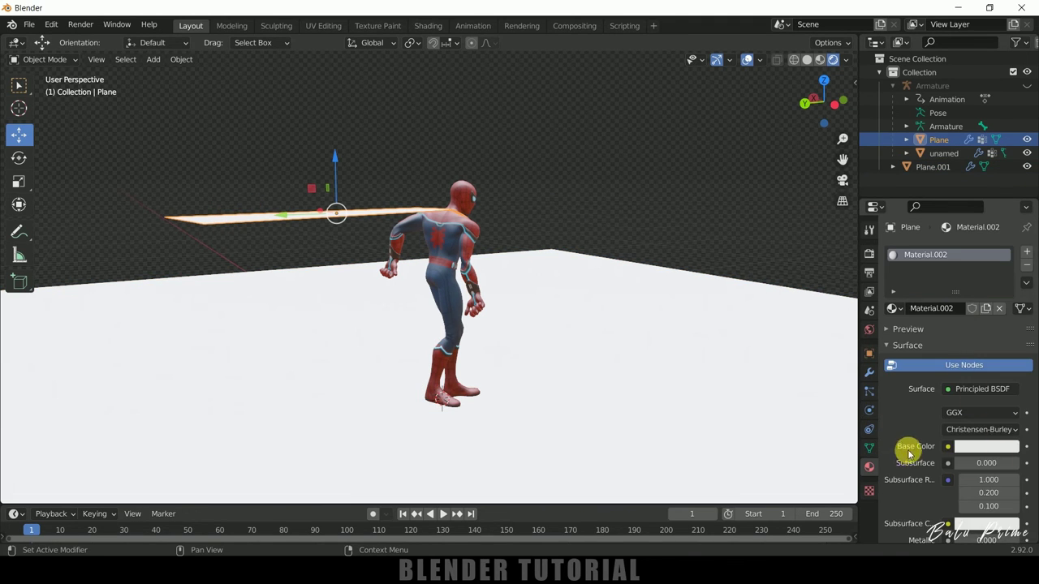
{"action": "left_click", "coordinate": [979, 449]}
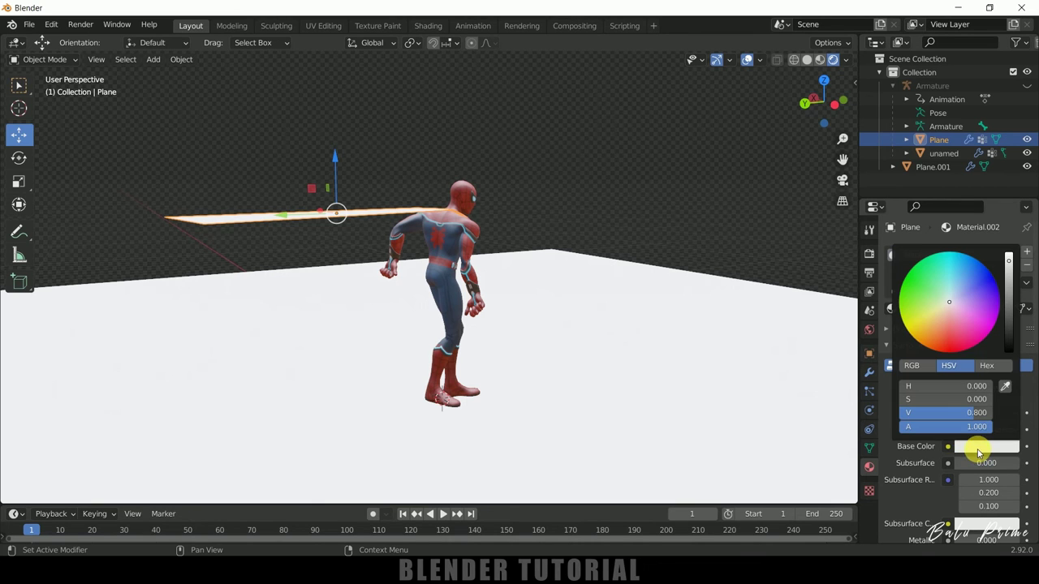
{"action": "left_click", "coordinate": [953, 326]}
{"action": "middle_click_drag", "start_coordinate": [679, 259], "coordinate": [818, 265]}
{"action": "left_click", "coordinate": [225, 285]}
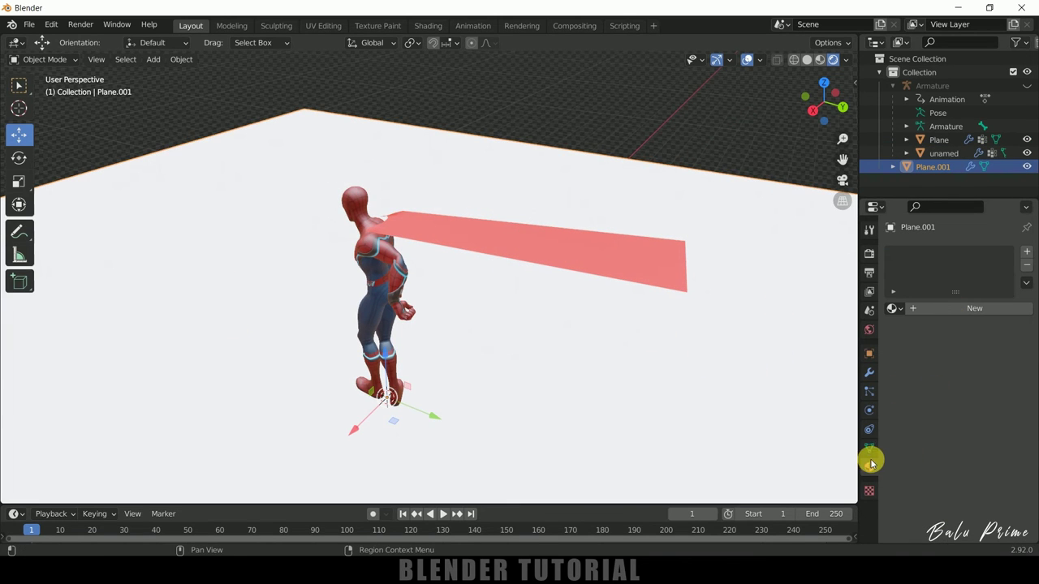
Give the floor a new Material.003 with a near-black base colour and Metallic about 0.68.
{"action": "left_click", "coordinate": [955, 310]}
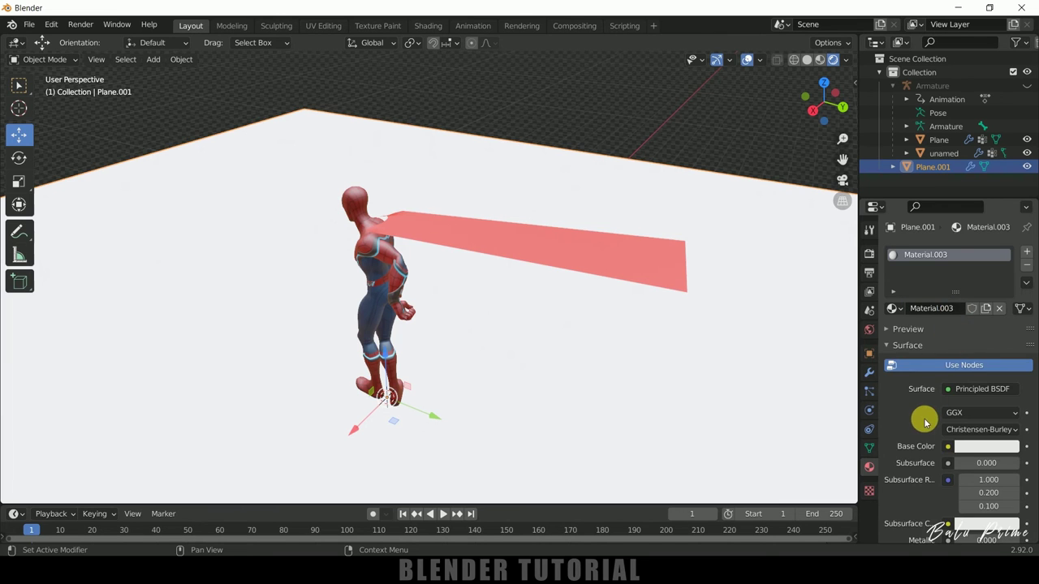
{"action": "scroll", "coordinate": [925, 422], "scroll_direction": "down", "scroll_amount": 4}
{"action": "scroll", "coordinate": [923, 425], "scroll_direction": "up", "scroll_amount": 3}
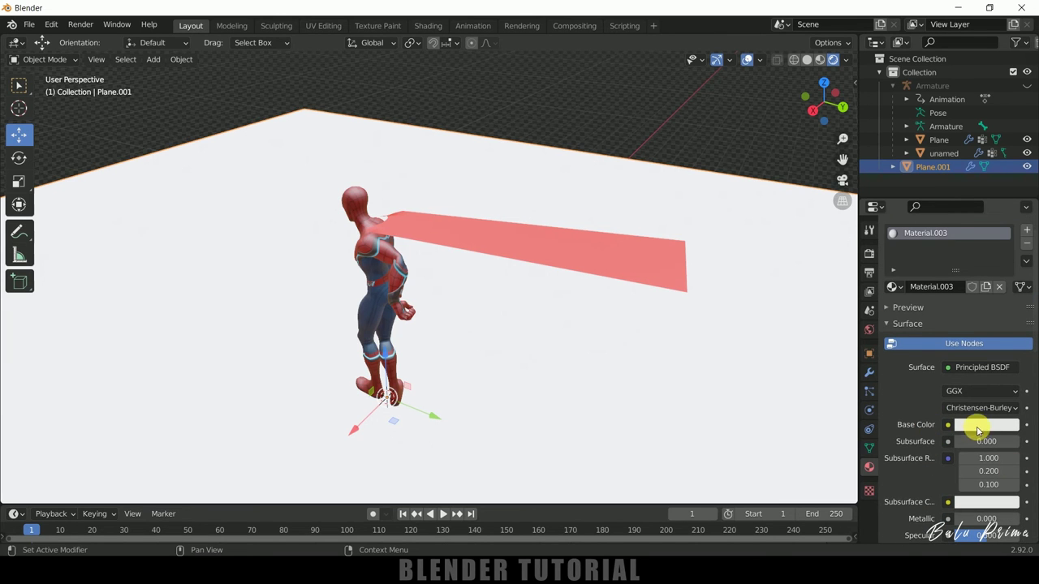
{"action": "left_click", "coordinate": [979, 427]}
{"action": "left_click_drag", "start_coordinate": [1011, 258], "coordinate": [1009, 324]}
{"action": "scroll", "coordinate": [928, 452], "scroll_direction": "down", "scroll_amount": 4}
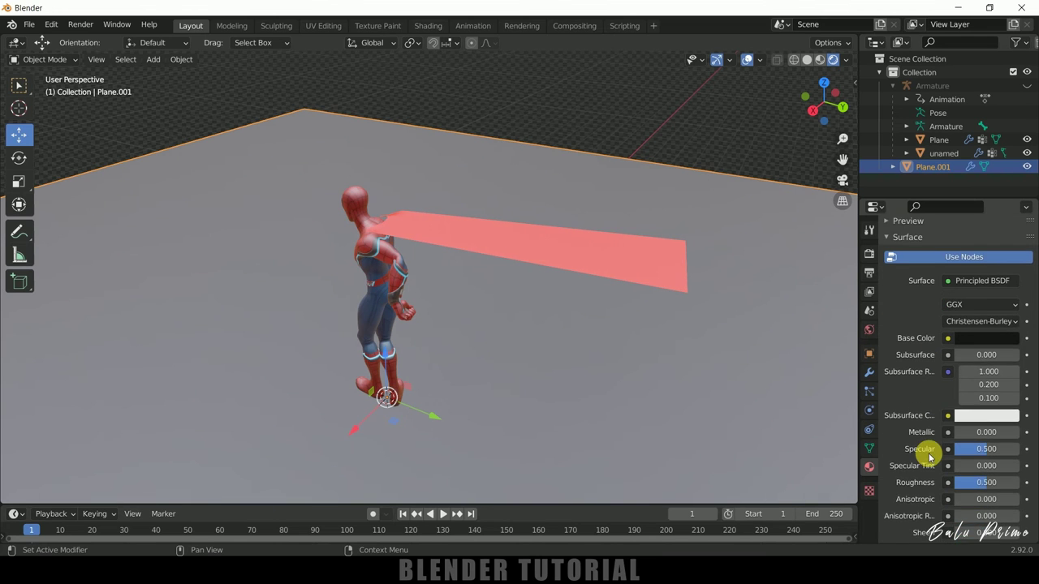
{"action": "left_click_drag", "start_coordinate": [987, 410], "coordinate": [995, 410]}
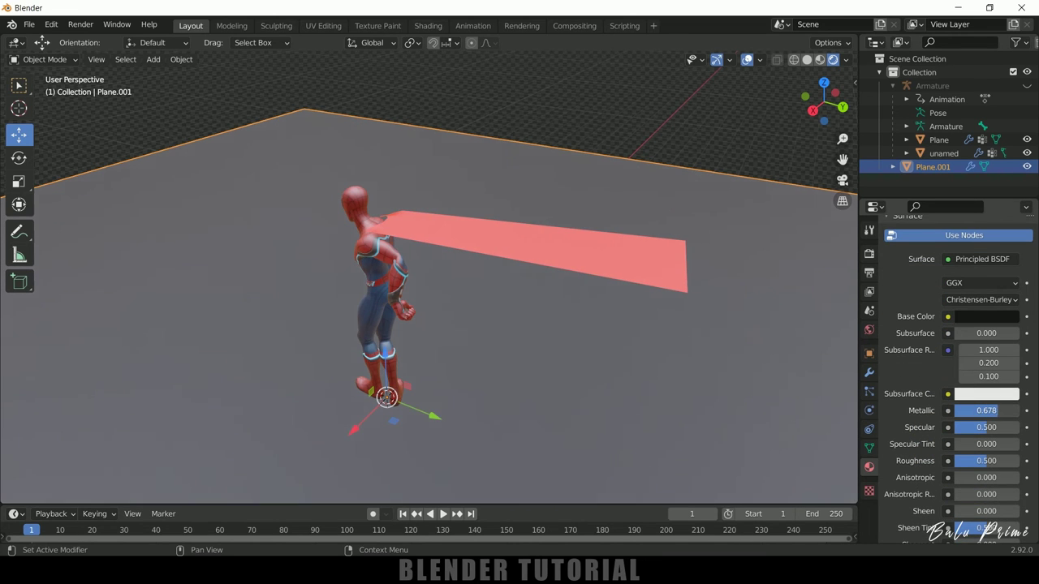
{"action": "scroll", "coordinate": [884, 446], "scroll_direction": "down", "scroll_amount": 3}
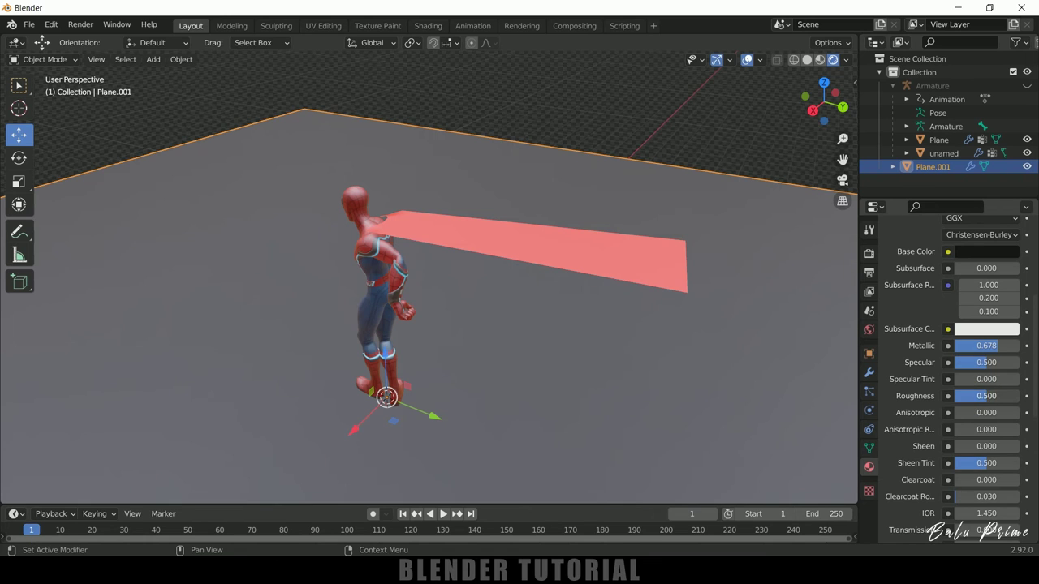
{"action": "middle_click_drag", "start_coordinate": [820, 403], "coordinate": [781, 365]}
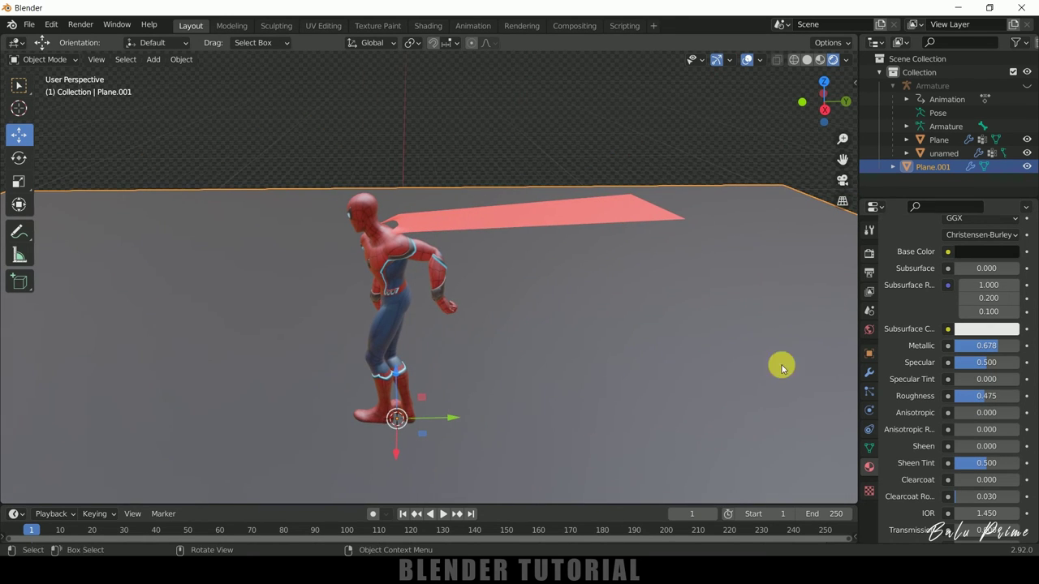
Enable Ambient Occlusion in Render Properties with a Distance of 2.5 m.
{"action": "left_click", "coordinate": [870, 255]}
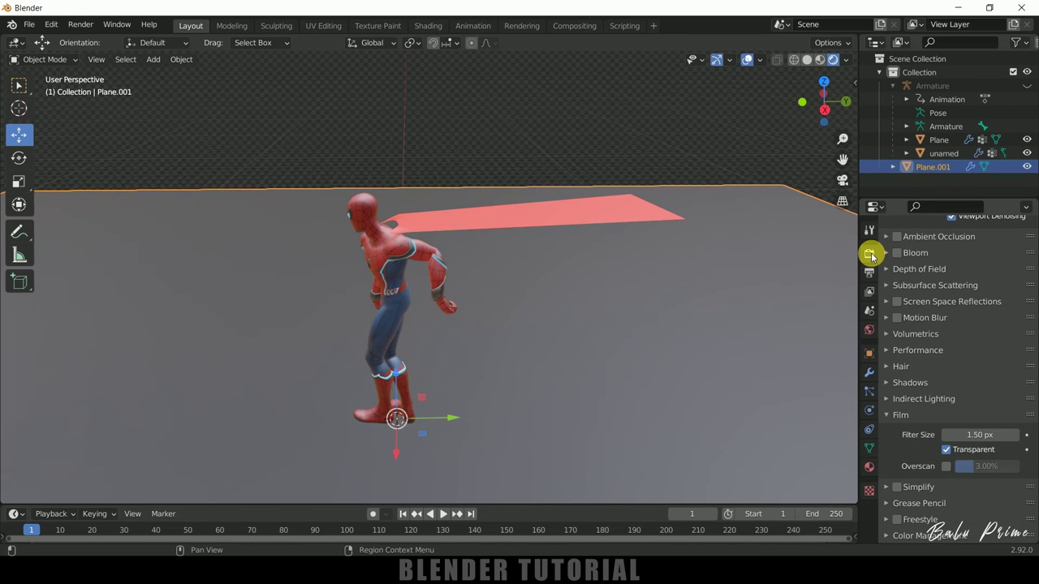
{"action": "scroll", "coordinate": [1002, 320], "scroll_direction": "up", "scroll_amount": 3}
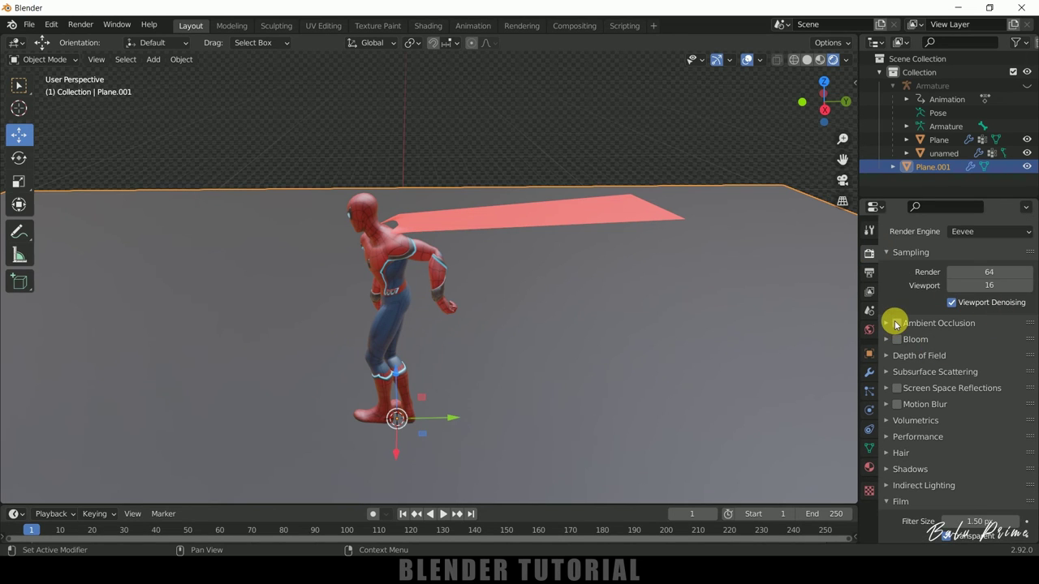
{"action": "left_click", "coordinate": [896, 325]}
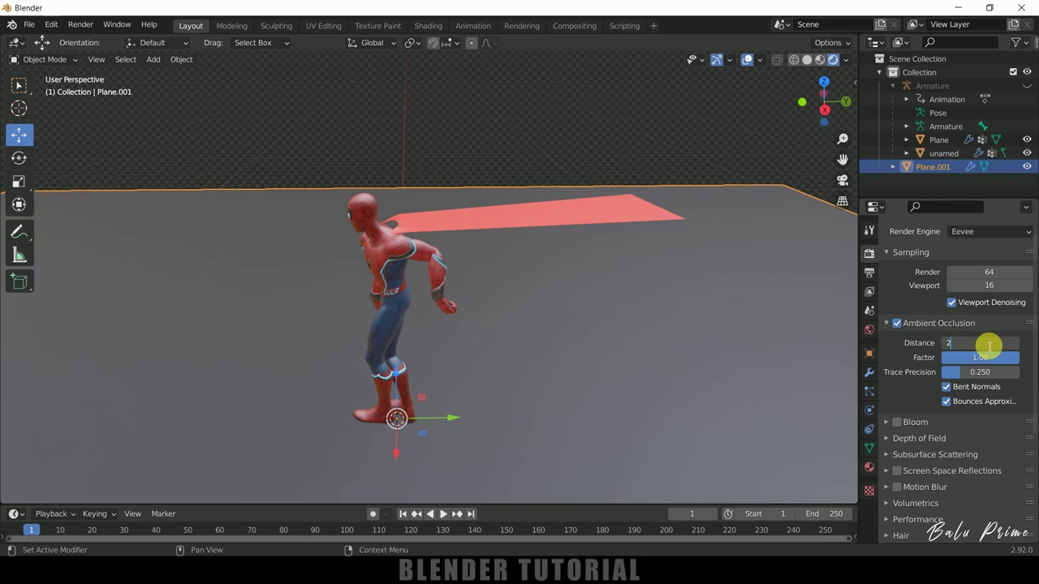
{"action": "left_click", "coordinate": [984, 342]}
{"action": "type", "text": "2.5"}
{"action": "key", "text": "Return"}
{"action": "middle_click_drag", "start_coordinate": [644, 334], "coordinate": [663, 419]}
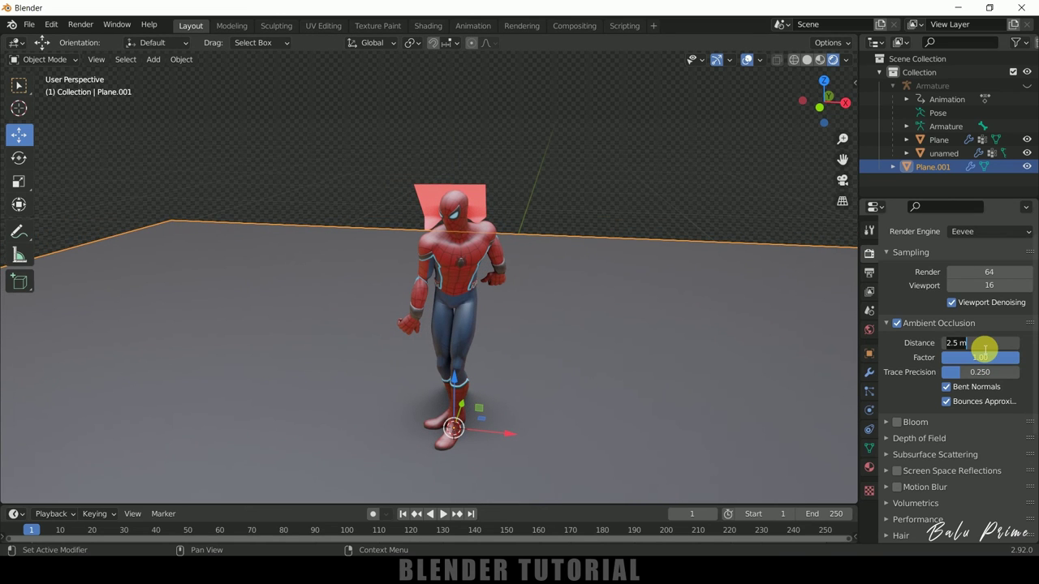
Turn on Screen Space Reflections so the dark floor reflects Spider-Man.
{"action": "scroll", "coordinate": [932, 463], "scroll_direction": "down", "scroll_amount": 1}
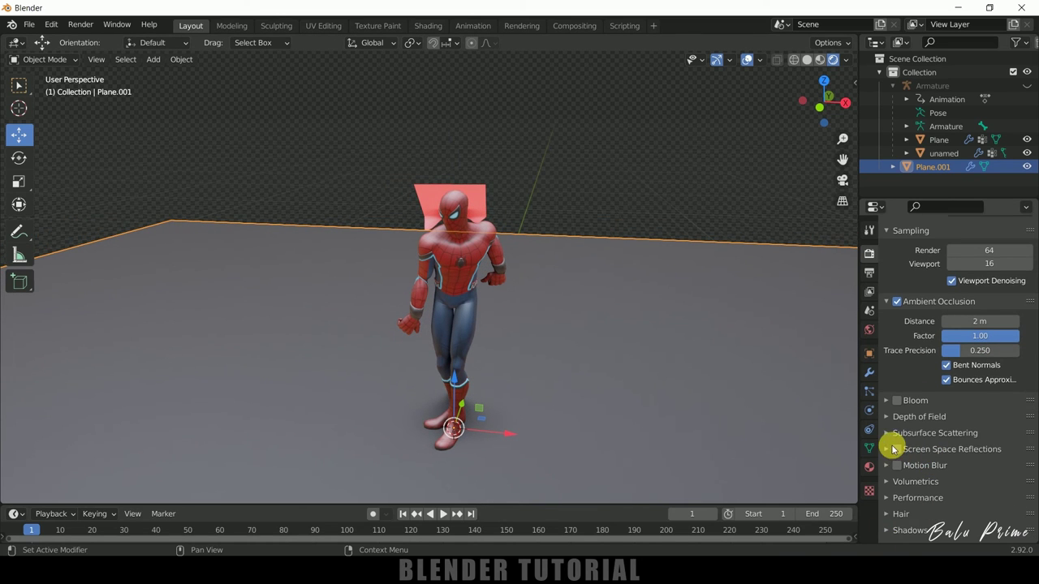
{"action": "left_click", "coordinate": [897, 450]}
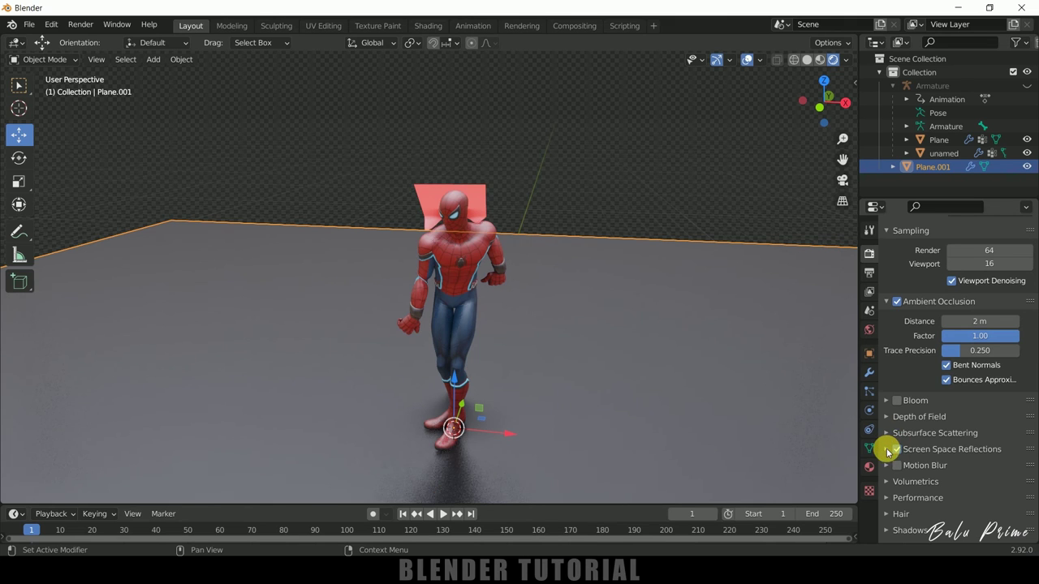
{"action": "left_click", "coordinate": [886, 449]}
{"action": "left_click", "coordinate": [885, 450]}
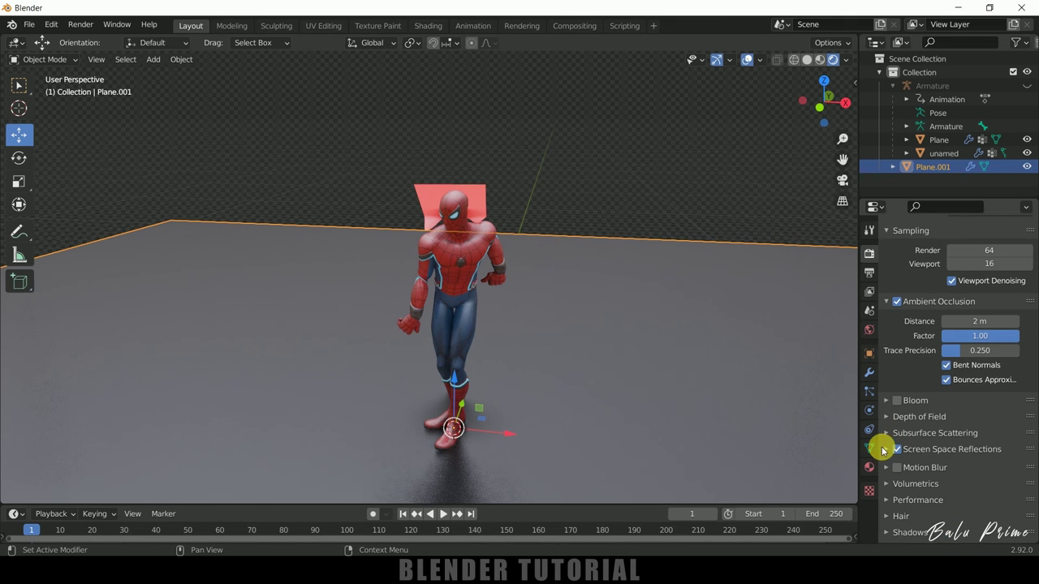
{"action": "middle_click_drag", "start_coordinate": [724, 394], "coordinate": [626, 392]}
{"action": "middle_click_drag", "start_coordinate": [559, 383], "coordinate": [709, 381]}
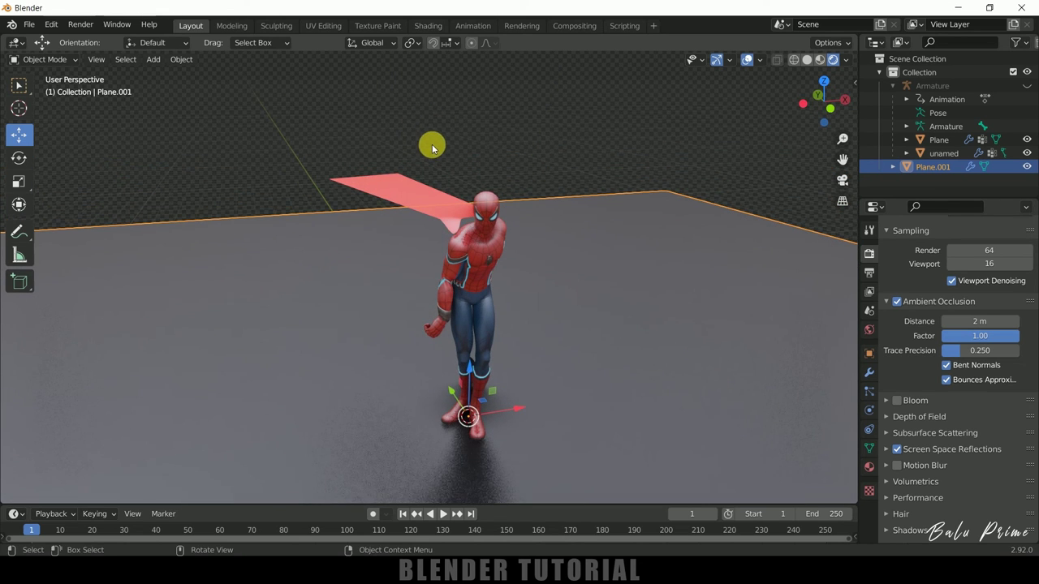
{"action": "left_click", "coordinate": [381, 204]}
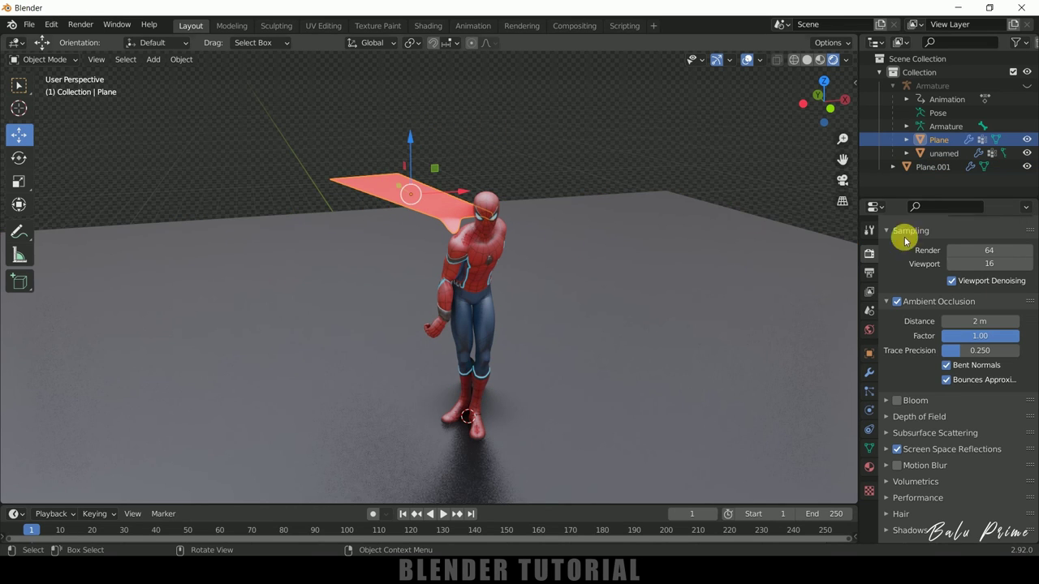
Bake the cape's Cloth Cache, storing all 250 frames (17.4 MiB).
{"action": "left_click", "coordinate": [871, 413]}
{"action": "scroll", "coordinate": [897, 441], "scroll_direction": "down", "scroll_amount": 15}
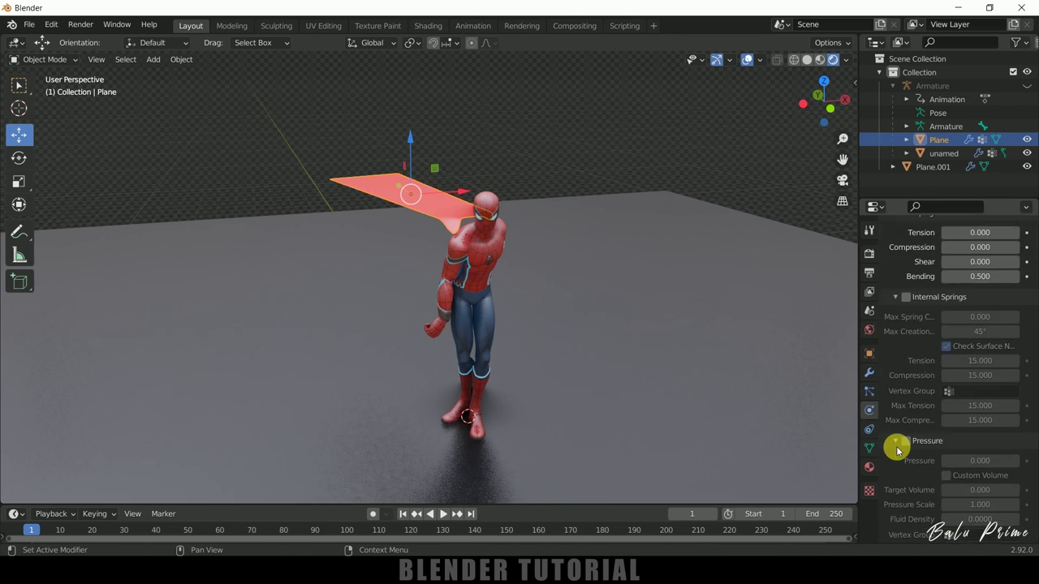
{"action": "left_click", "coordinate": [904, 370]}
{"action": "scroll", "coordinate": [910, 414], "scroll_direction": "down", "scroll_amount": 1}
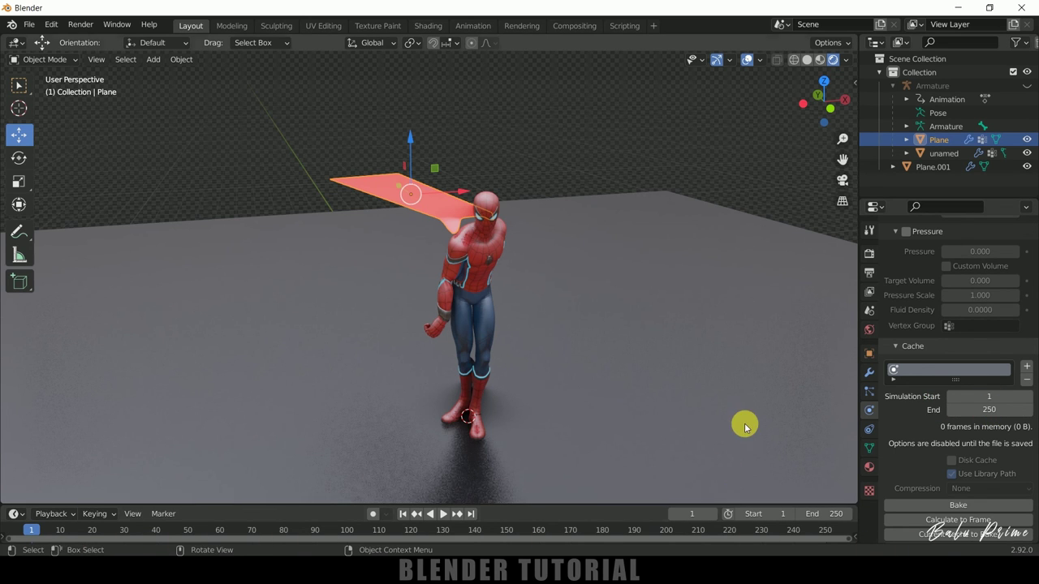
{"action": "scroll", "coordinate": [942, 398], "scroll_direction": "down", "scroll_amount": 5}
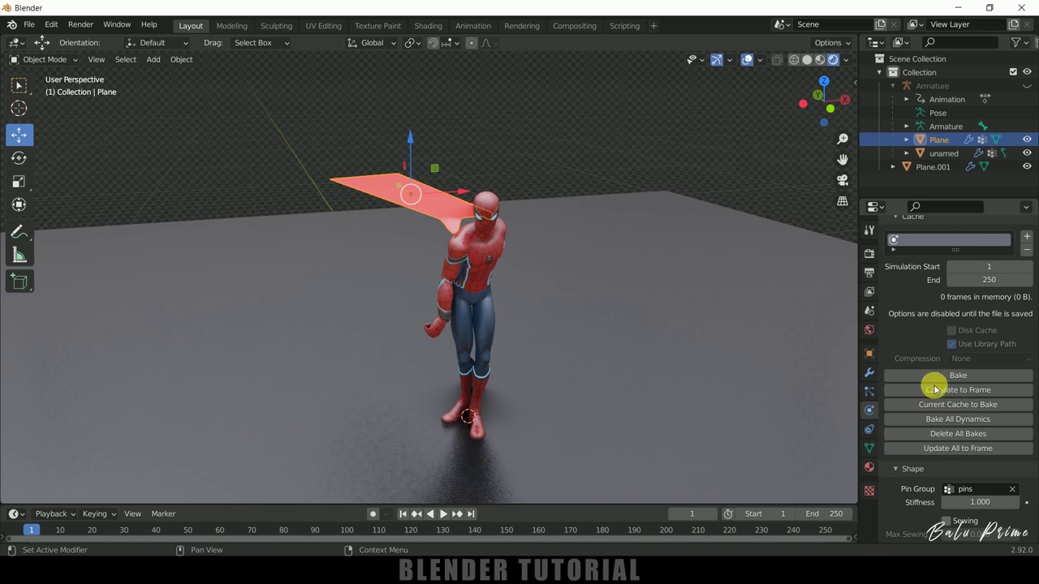
{"action": "left_click", "coordinate": [959, 376]}
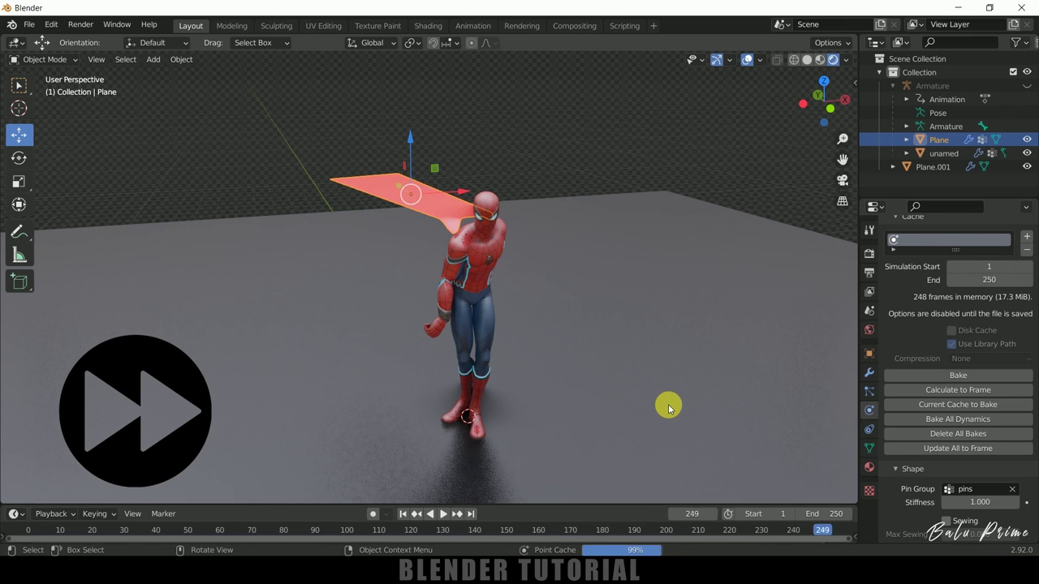
{"action": "middle_click_drag", "start_coordinate": [452, 294], "coordinate": [514, 431]}
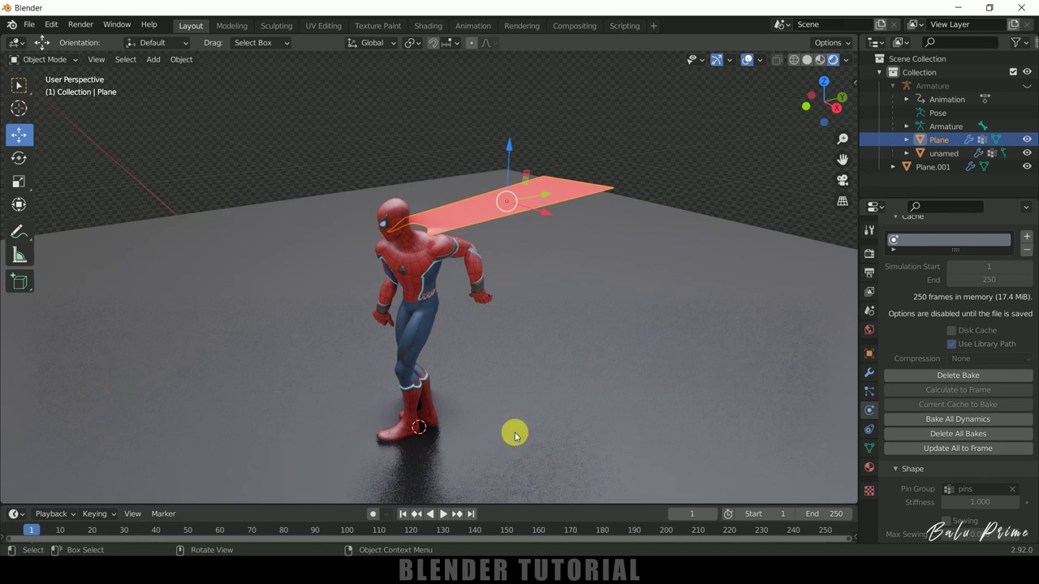
{"action": "left_click", "coordinate": [443, 515]}
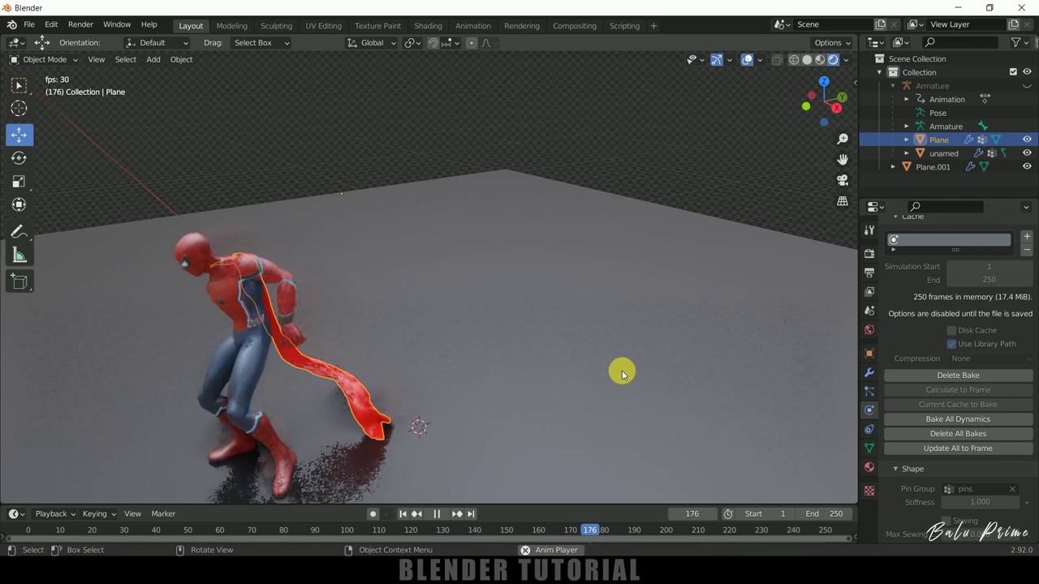
Orbit around Spider-Man during playback to watch the red cape swing and trail behind him.
{"action": "middle_click_drag", "start_coordinate": [622, 373], "coordinate": [494, 390]}
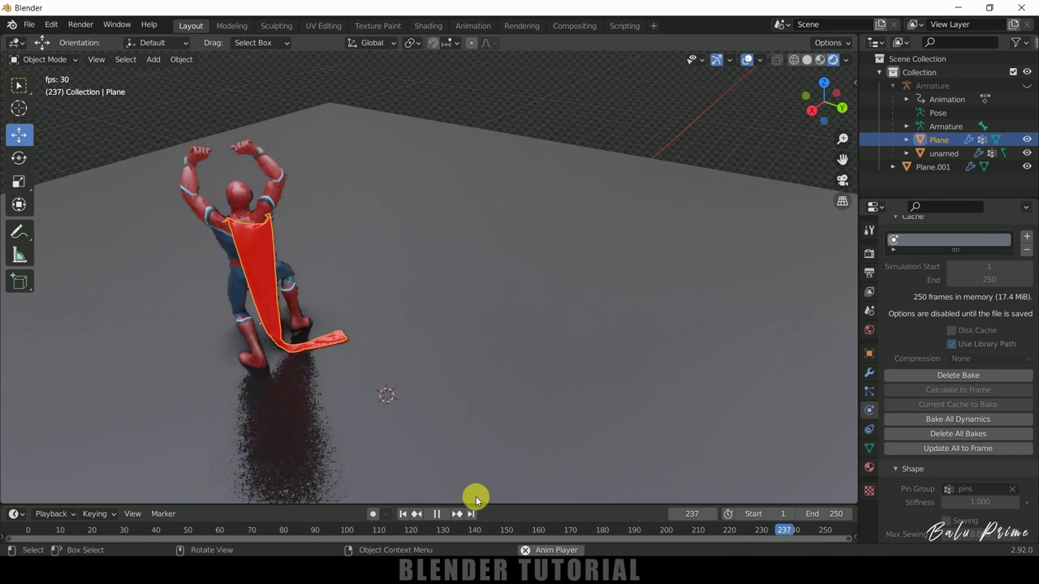
{"action": "middle_click_drag", "start_coordinate": [477, 499], "coordinate": [630, 380]}
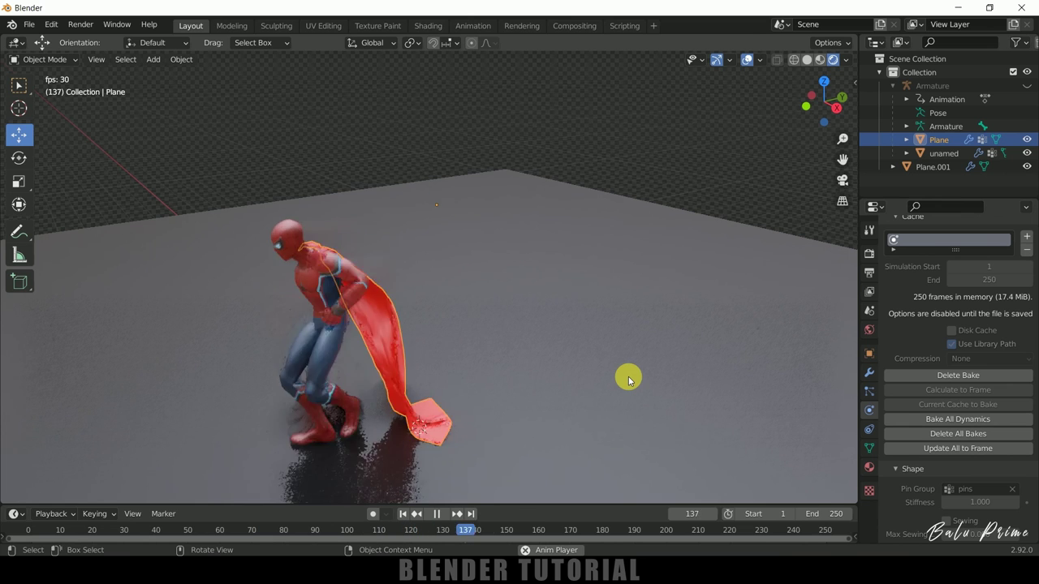
{"action": "middle_click_drag", "start_coordinate": [614, 371], "coordinate": [492, 376]}
{"action": "middle_click_drag", "start_coordinate": [464, 506], "coordinate": [630, 380]}
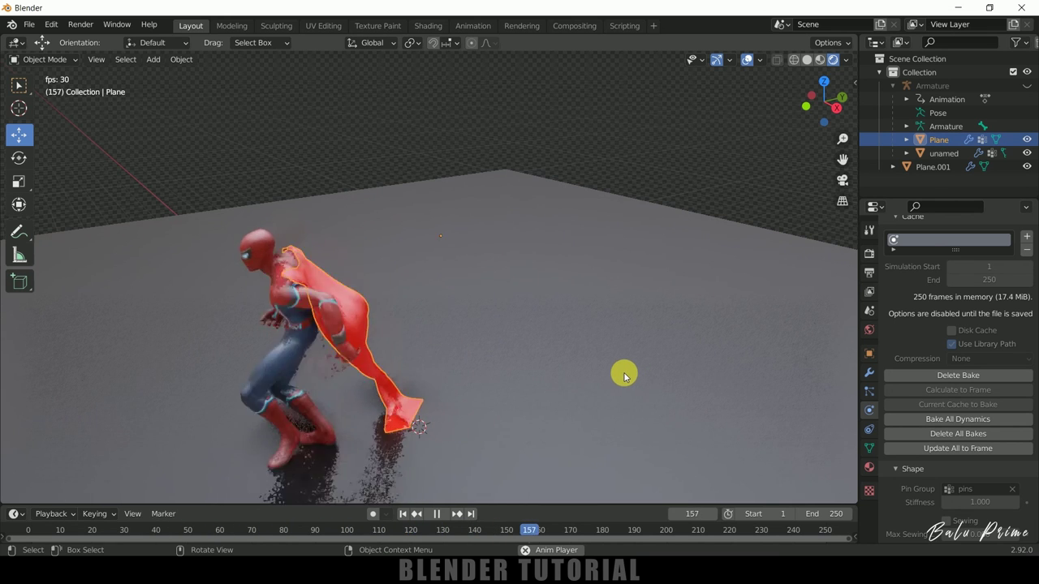
{"action": "middle_click_drag", "start_coordinate": [615, 370], "coordinate": [492, 375]}
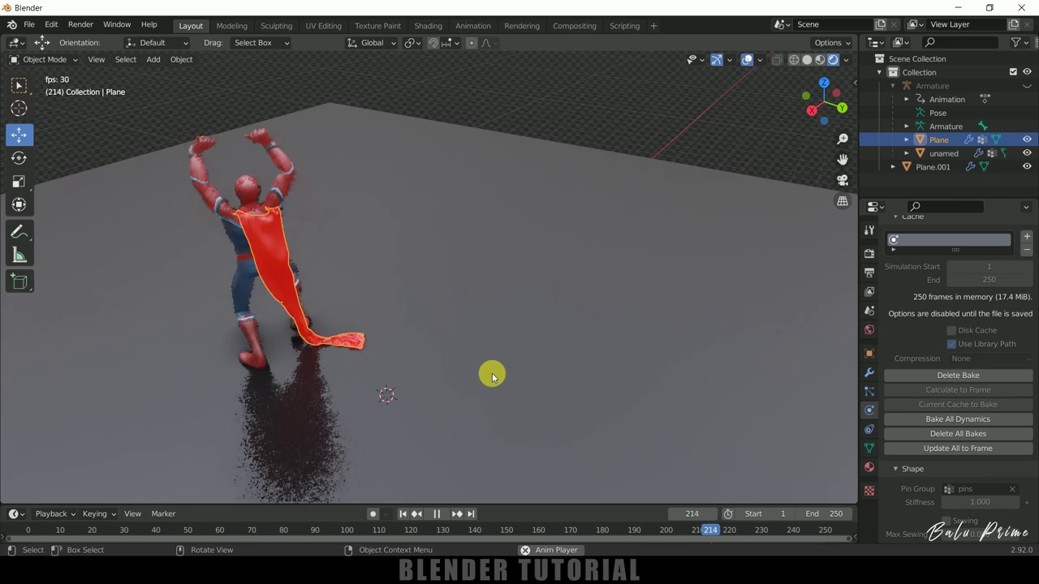